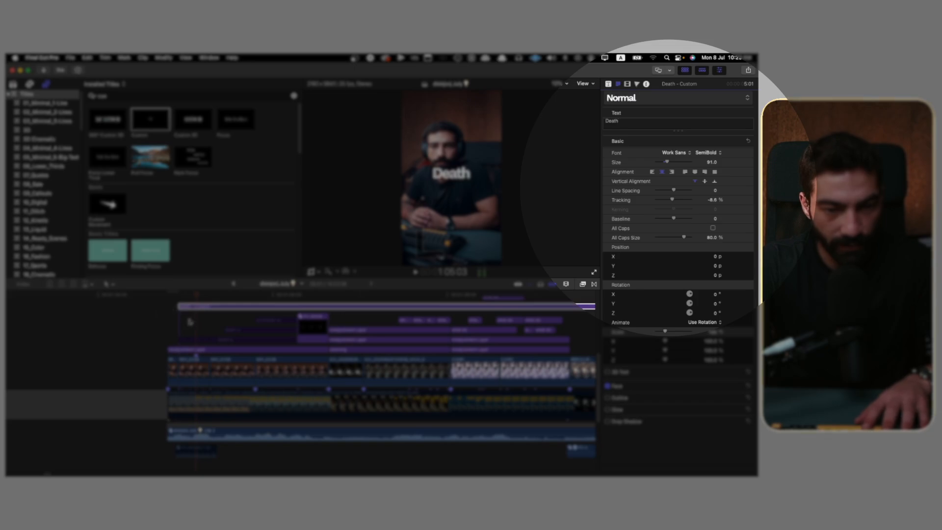
# Step: Cut the start of the Death title into four one-frame pieces with the Blade tool
pyautogui.press('super+equal')
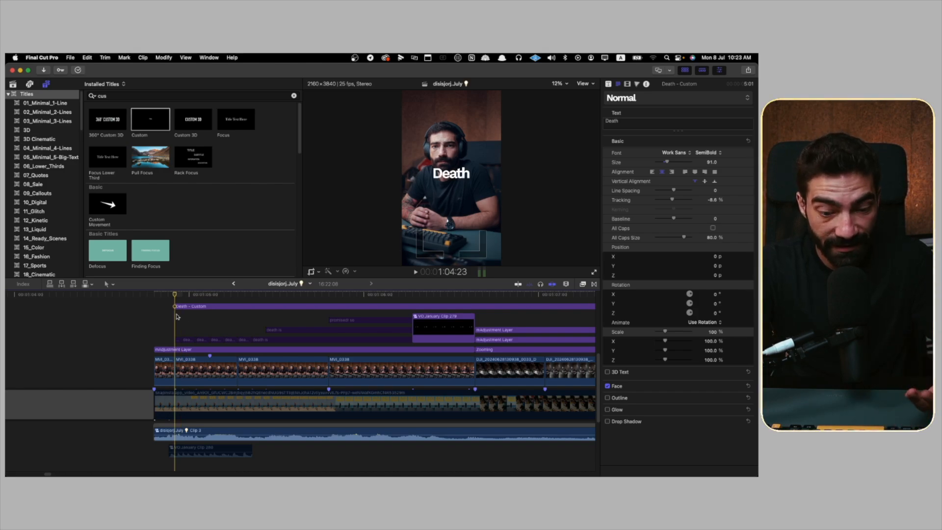
pyautogui.press('s')
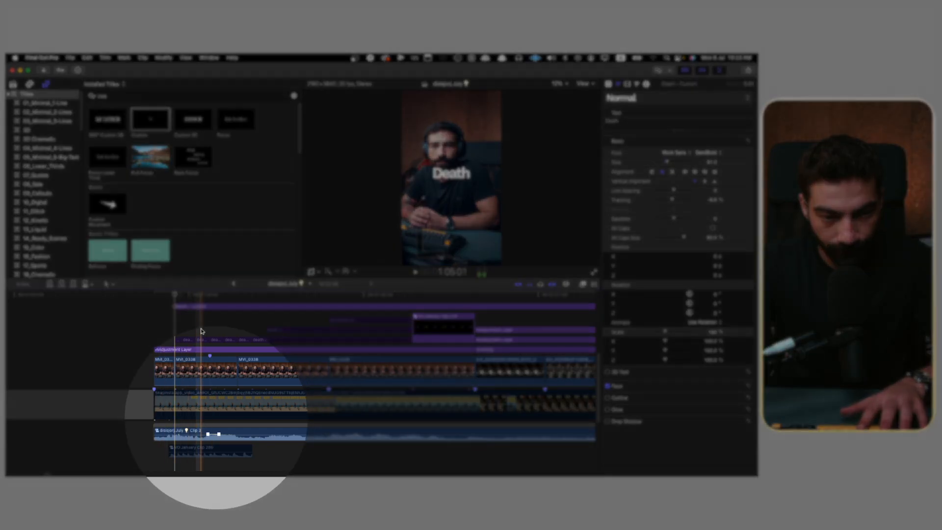
pyautogui.click(210, 331)
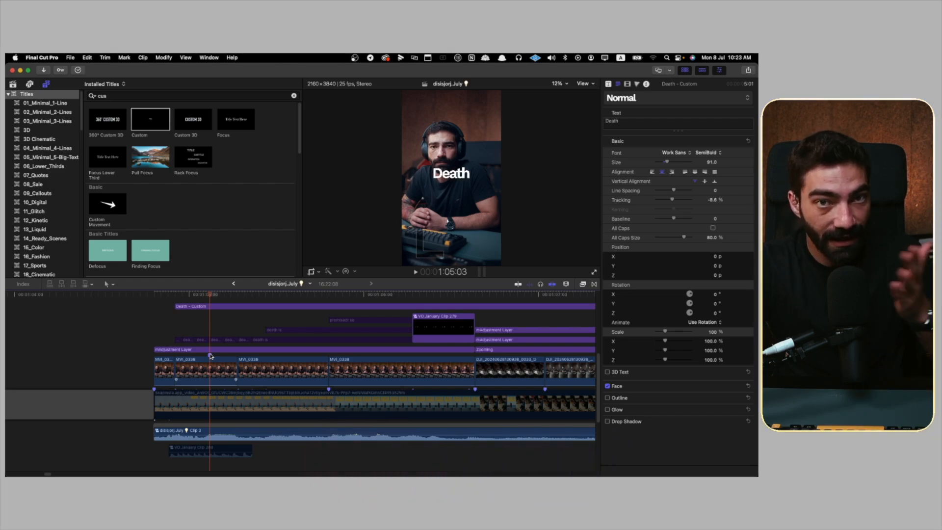
pyautogui.press('super+equal')
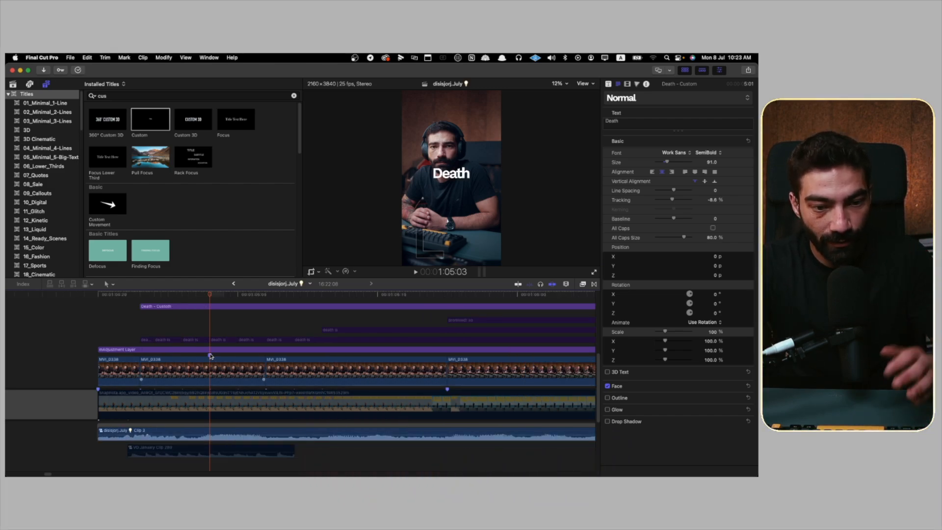
pyautogui.click(152, 295)
pyautogui.press('b')
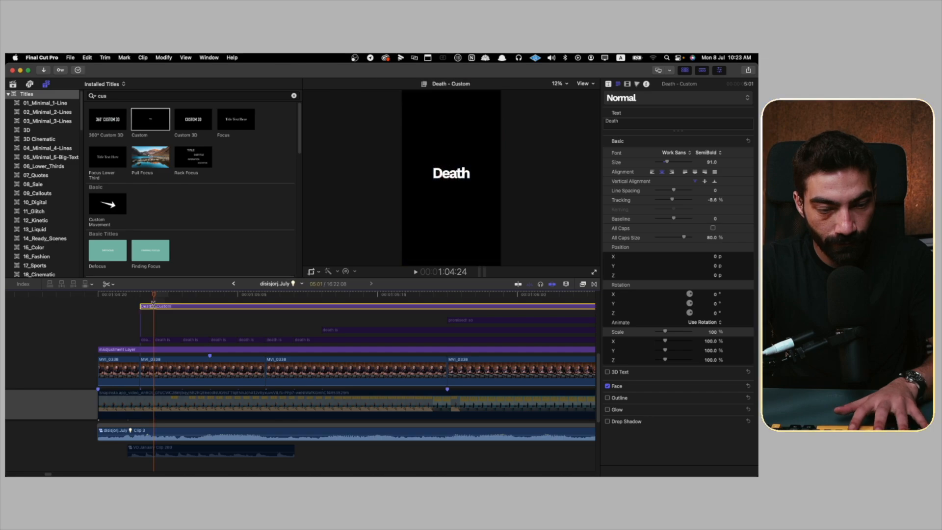
pyautogui.click(154, 307)
pyautogui.click(169, 307)
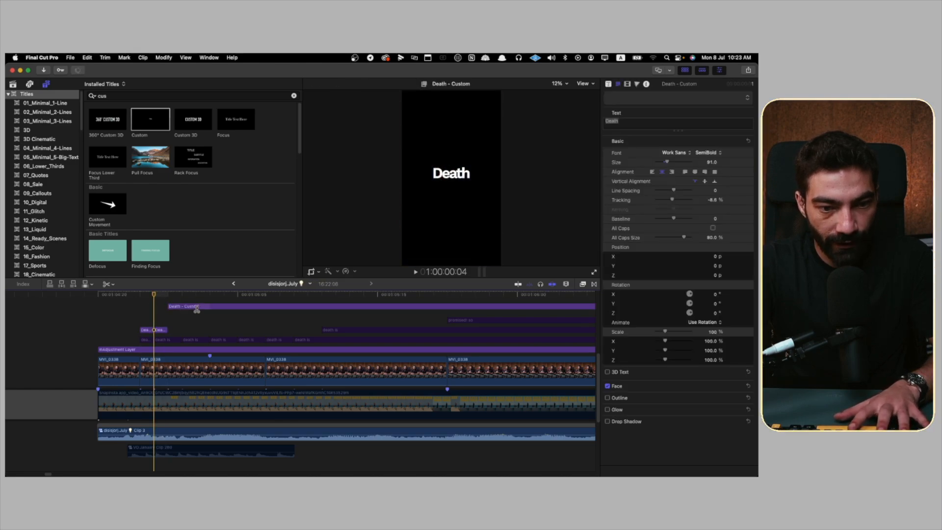
pyautogui.click(183, 307)
pyautogui.click(196, 306)
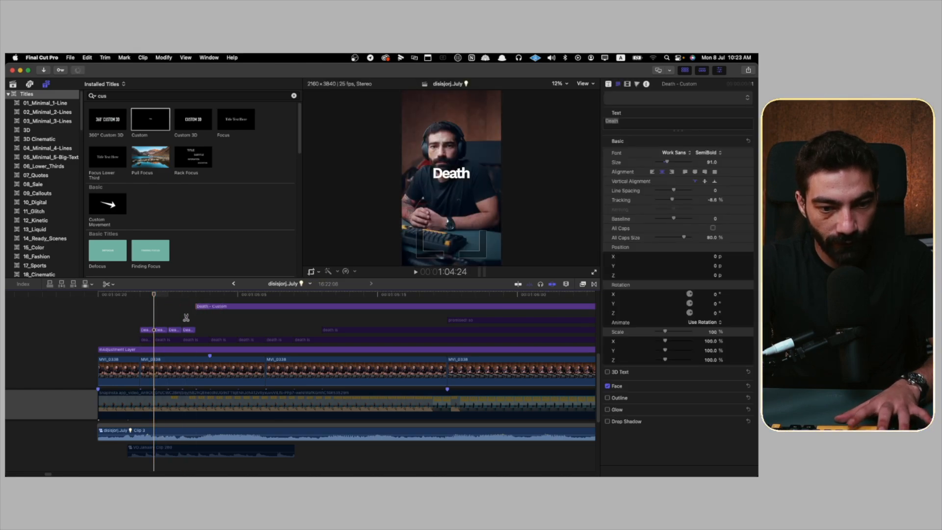
# Step: Continue cutting the Death title frame by frame until it has ten one-frame pieces in a row
pyautogui.press('a')
pyautogui.moveTo(186, 316); pyautogui.dragTo(134, 332)
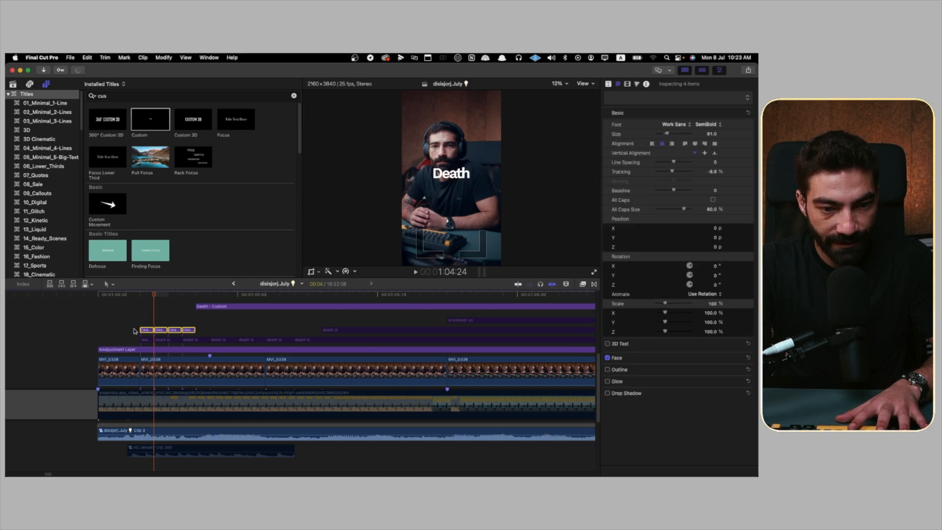
pyautogui.press('b')
pyautogui.click(210, 307)
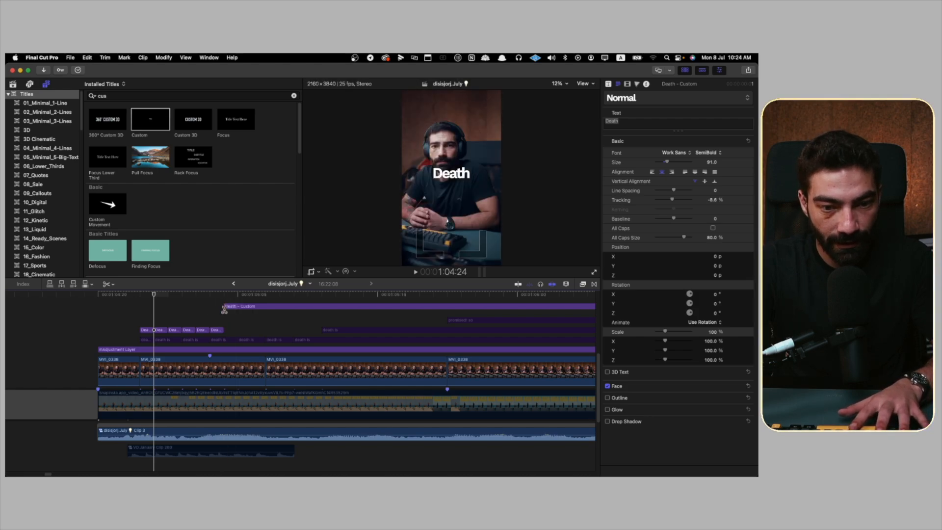
pyautogui.click(223, 306)
pyautogui.click(238, 306)
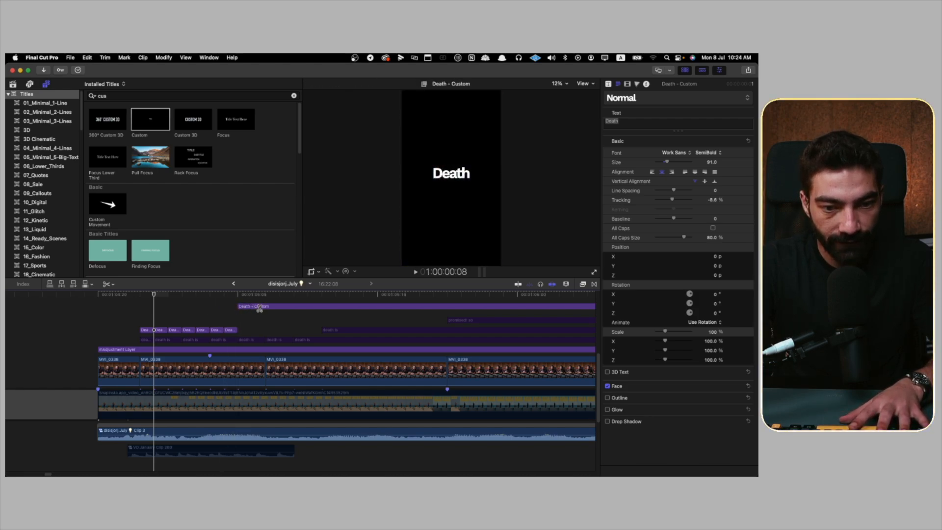
pyautogui.click(261, 307)
pyautogui.click(276, 308)
pyautogui.click(286, 307)
pyautogui.press('a')
pyautogui.click(212, 310)
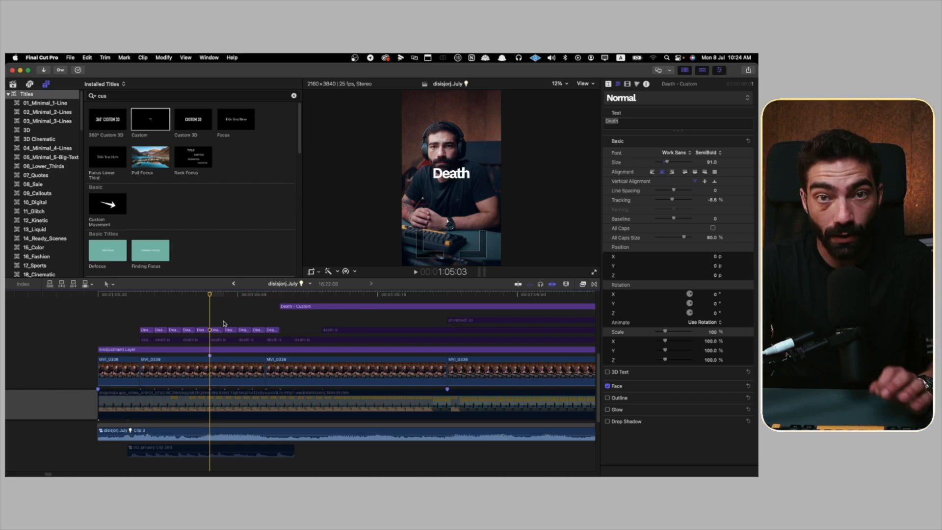
# Step: Set the first one-frame Death piece to the Light Italic font style with a slightly smaller text size
pyautogui.click(153, 325)
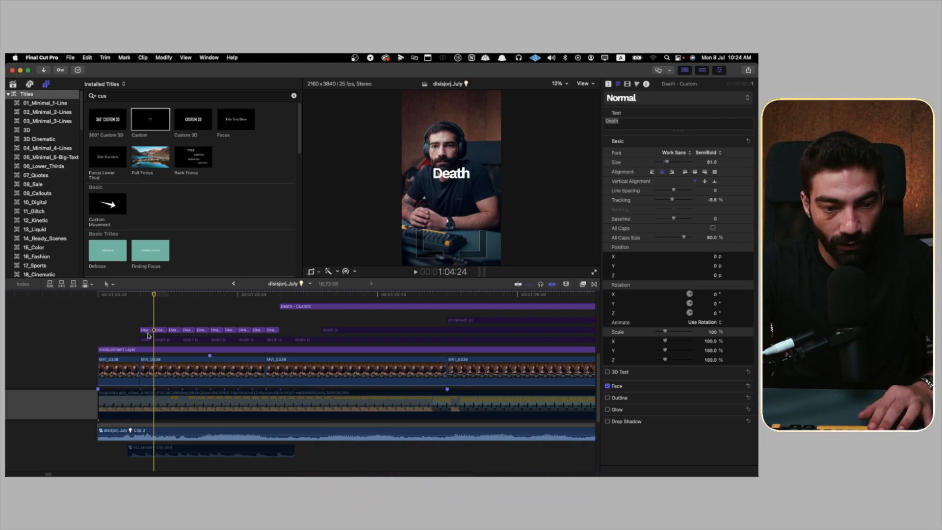
pyautogui.click(149, 332)
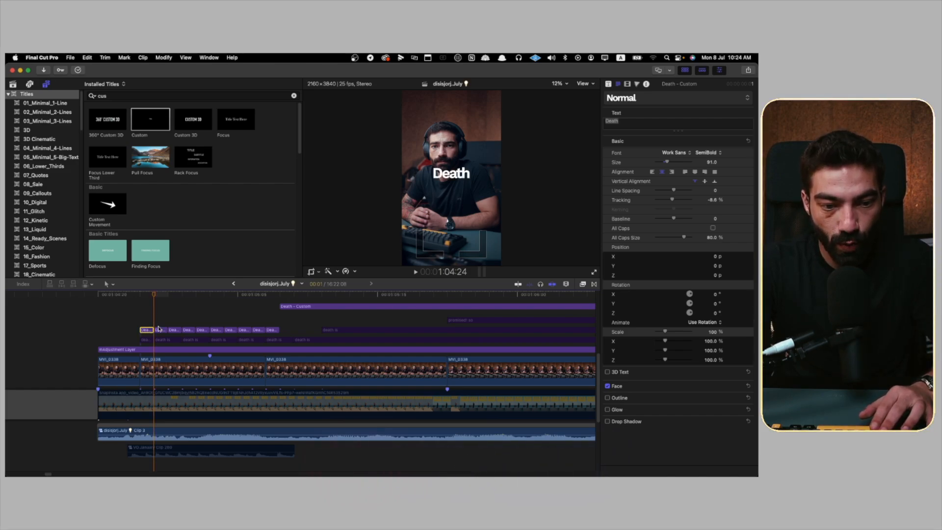
pyautogui.click(710, 154)
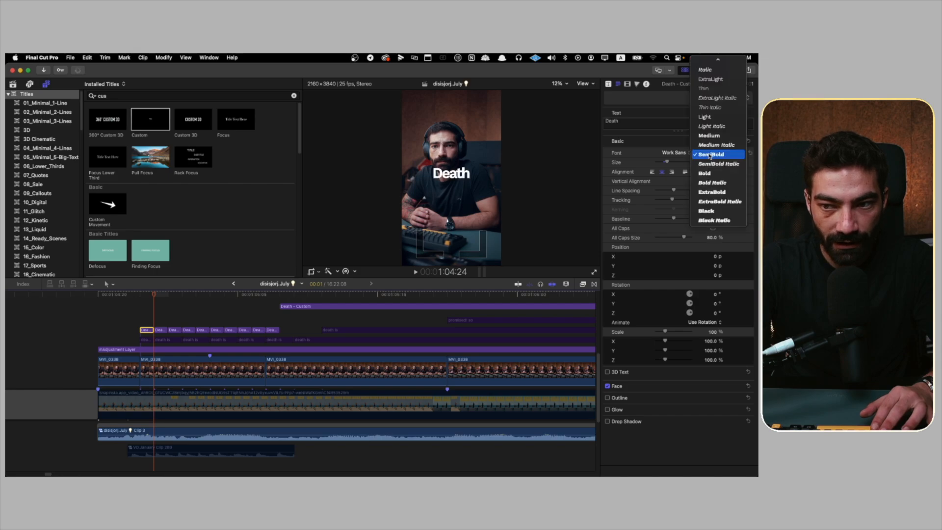
pyautogui.click(716, 129)
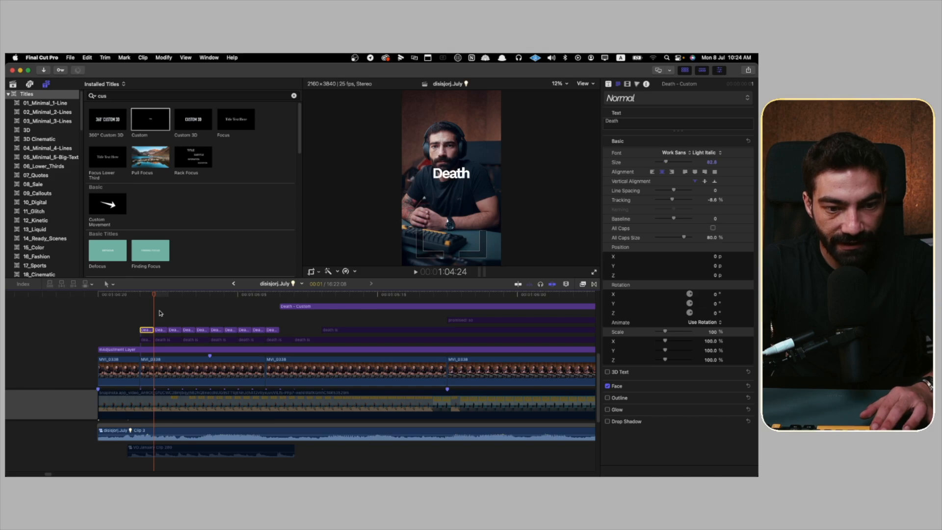
# Step: Vary the font weight and size across the other one-frame Death pieces, such as Bold on the fifth and Medium on the ninth
pyautogui.click(160, 317)
pyautogui.click(204, 330)
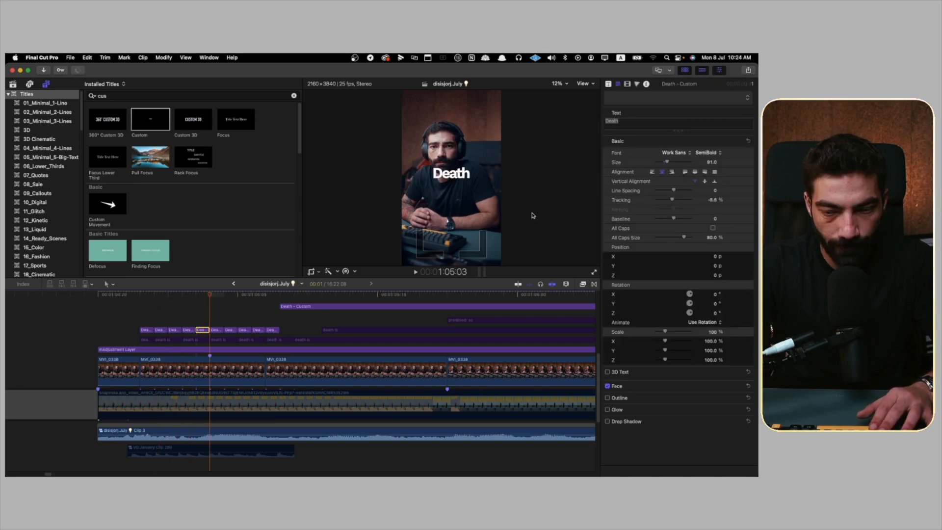
pyautogui.click(306, 301)
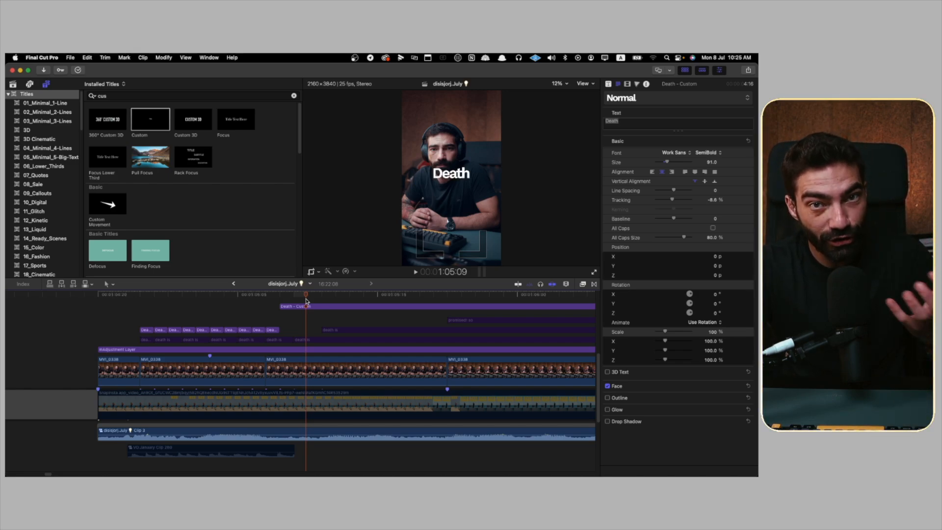
# Step: Enable the short VO January sound clip, move it into the gap before the footage and listen to it
pyautogui.scroll(-3, 230, 415)
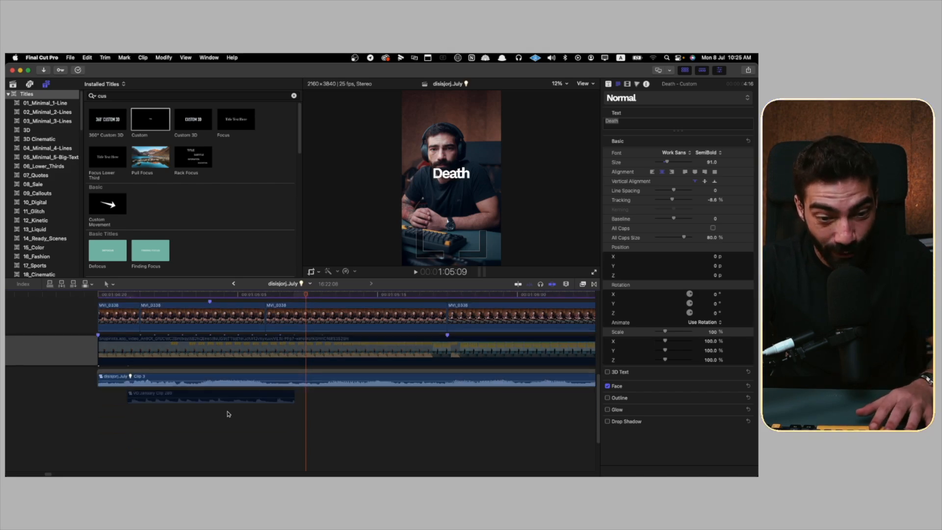
pyautogui.click(242, 395)
pyautogui.moveTo(242, 395); pyautogui.dragTo(72, 402)
pyautogui.click(67, 412)
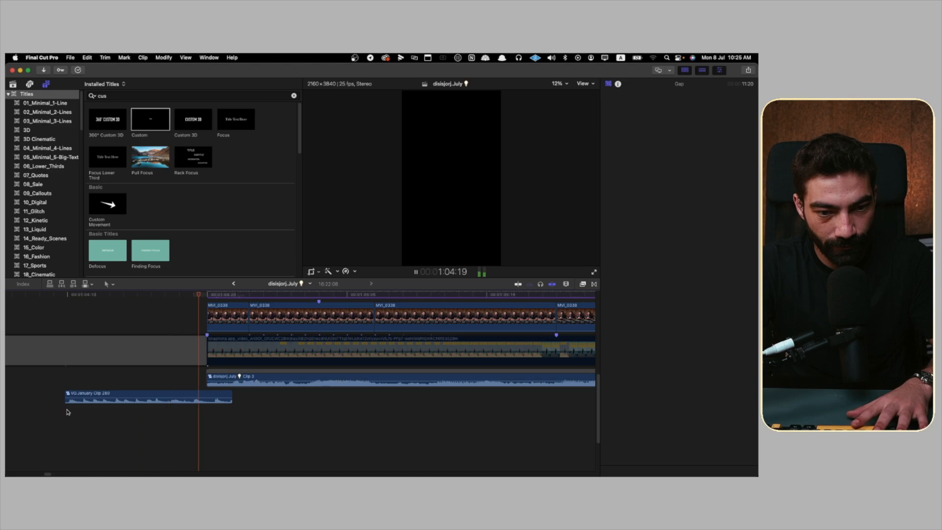
pyautogui.press('space')
pyautogui.press('space')
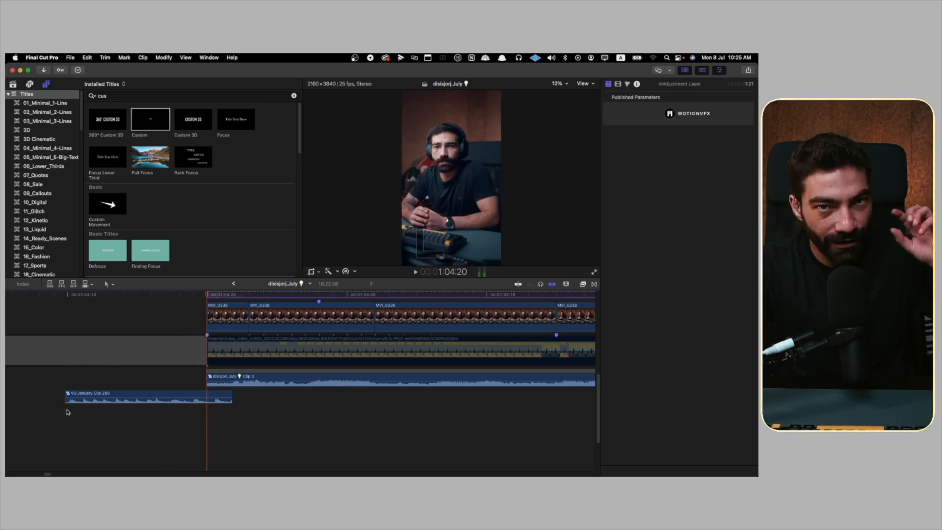
# Step: Move the sound clip back so it starts at the first one-frame Death piece
pyautogui.scroll(3, 68, 412)
pyautogui.scroll(3, 69, 410)
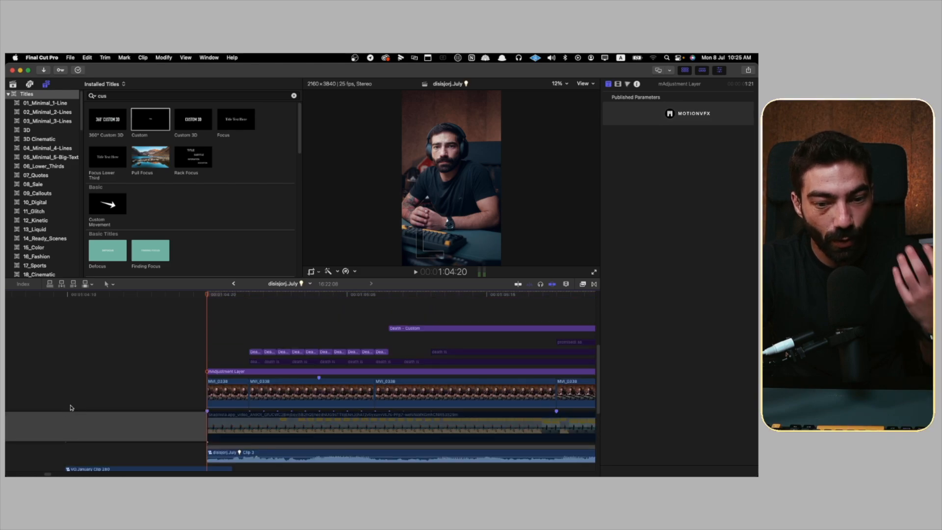
pyautogui.click(248, 317)
pyautogui.scroll(-2, 162, 442)
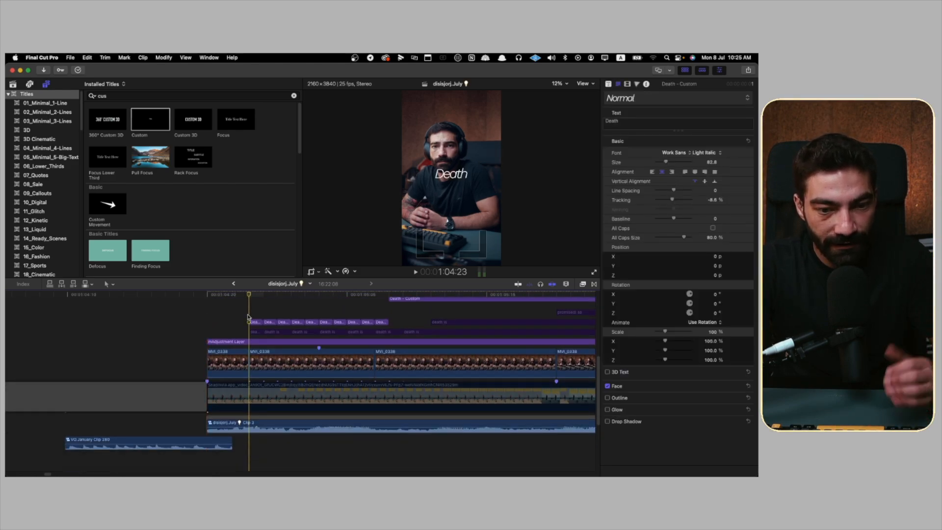
pyautogui.moveTo(172, 441); pyautogui.dragTo(360, 447)
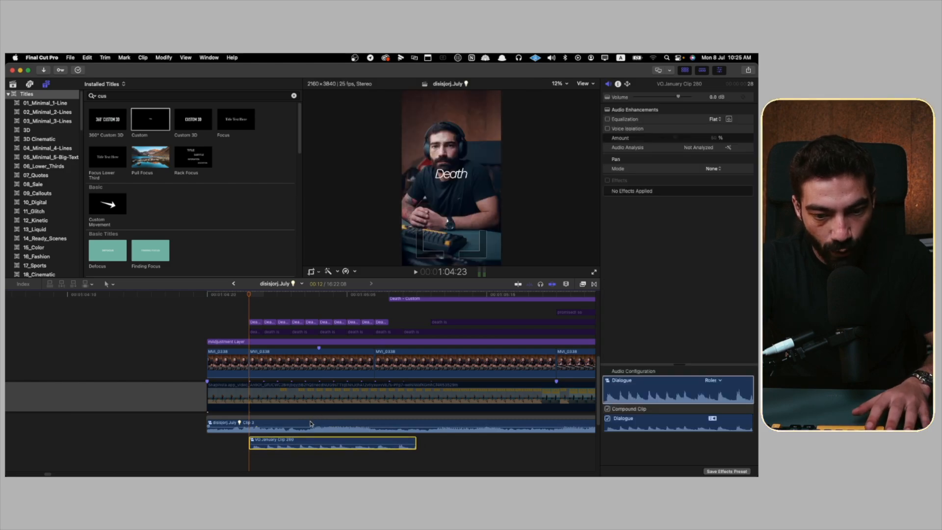
# Step: Disable the long audio clip above the sound effect and play back the flickering Death titles with the sound
pyautogui.click(294, 425)
pyautogui.click(232, 452)
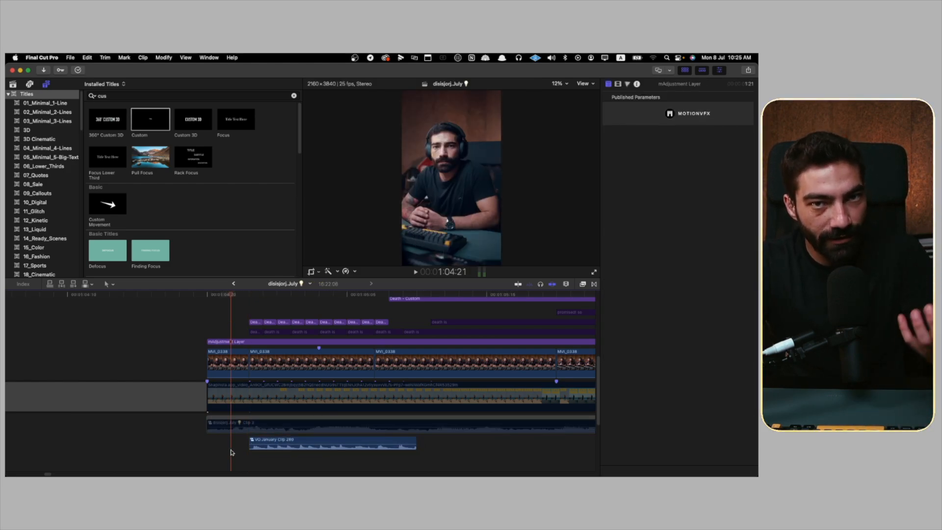
pyautogui.press('space')
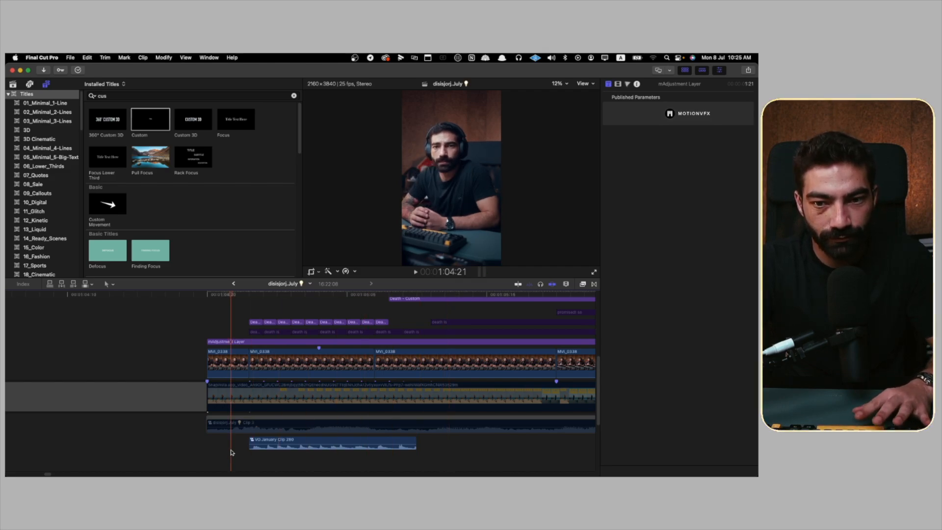
pyautogui.press('space')
pyautogui.click(231, 452)
pyautogui.press('space')
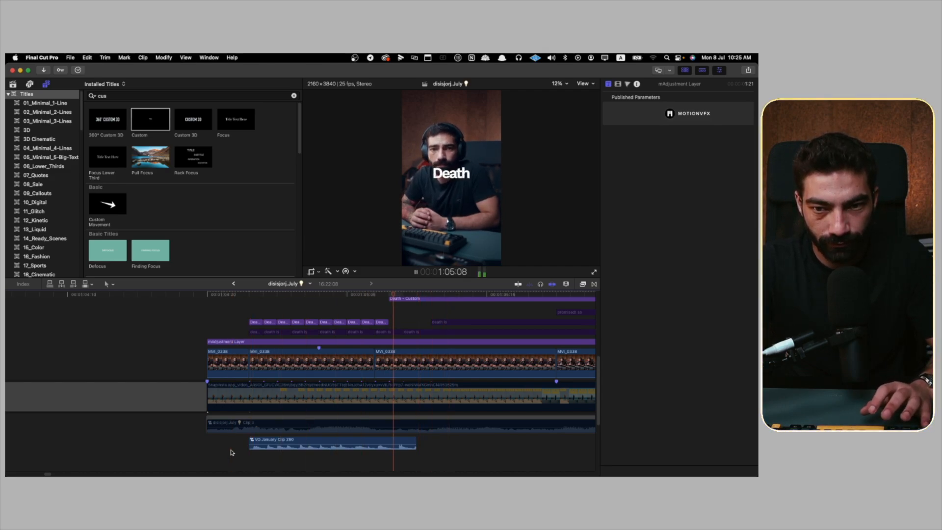
pyautogui.press('space')
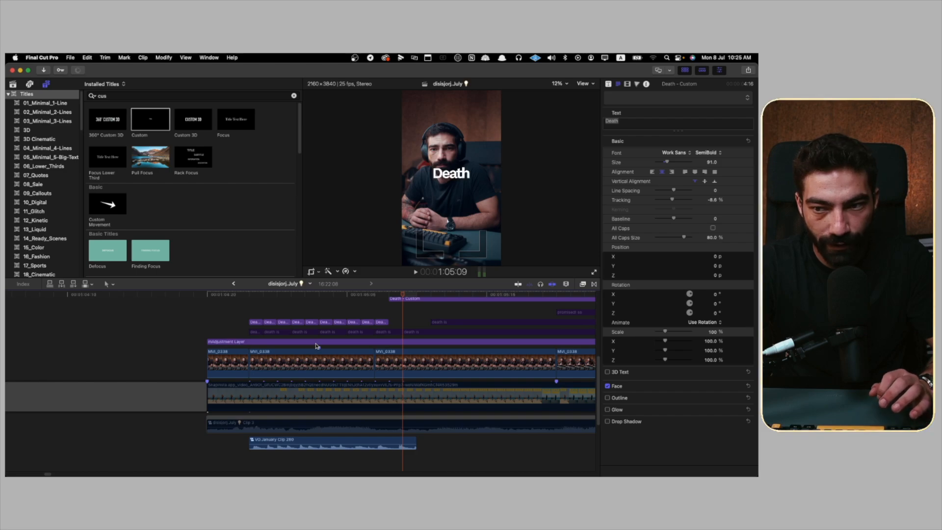
# Step: Examine the font styles and sizes of individual one-frame Death pieces and play the flicker sequence again
pyautogui.click(283, 322)
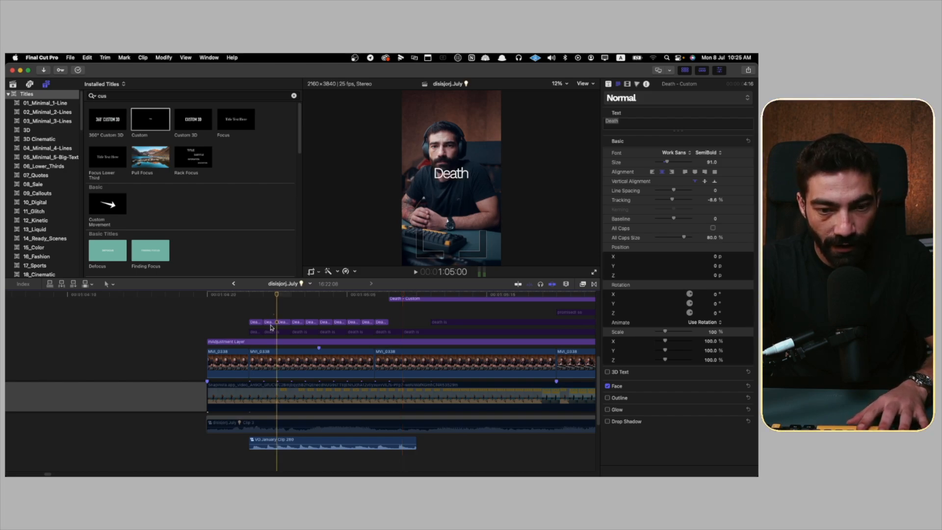
pyautogui.click(307, 323)
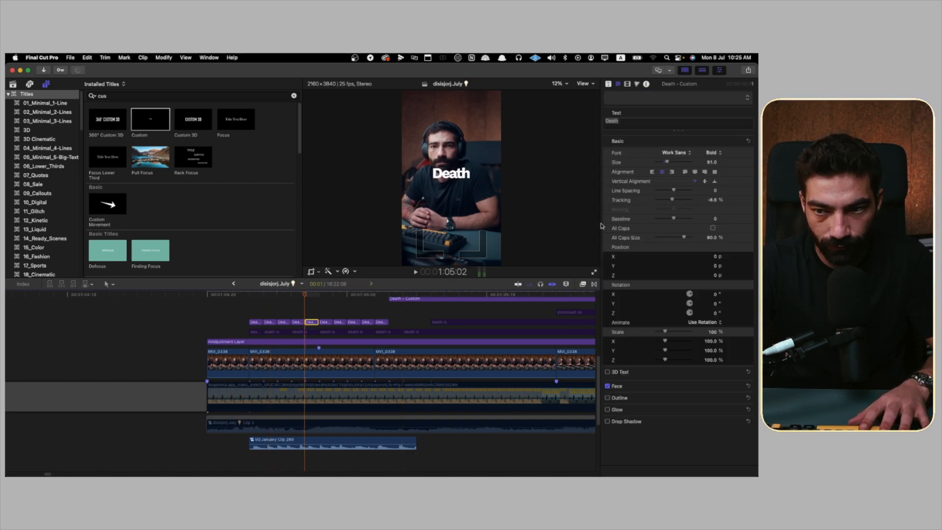
pyautogui.click(338, 323)
pyautogui.click(366, 324)
pyautogui.click(366, 323)
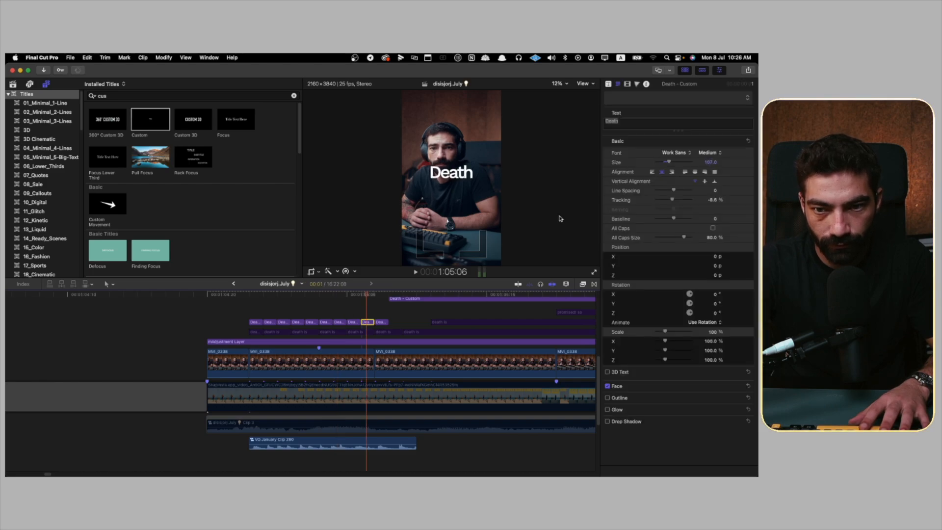
pyautogui.click(245, 299)
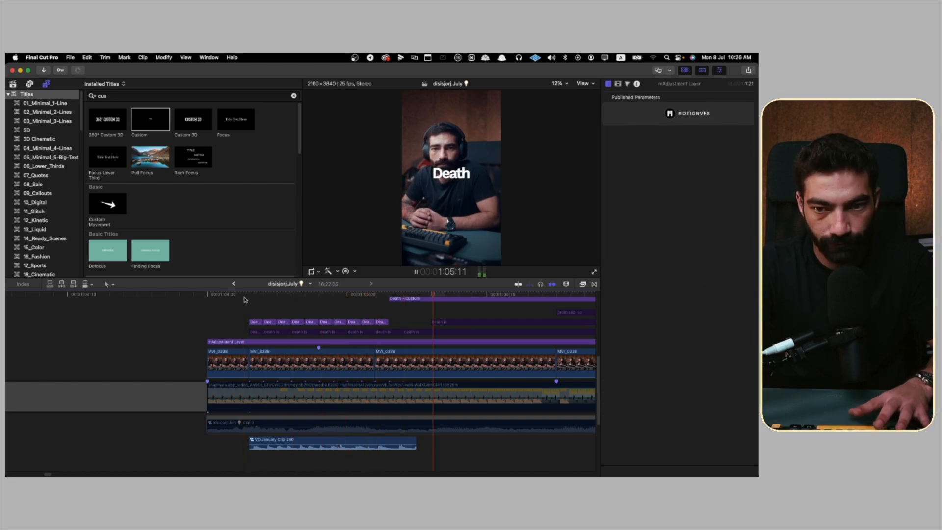
pyautogui.press('space')
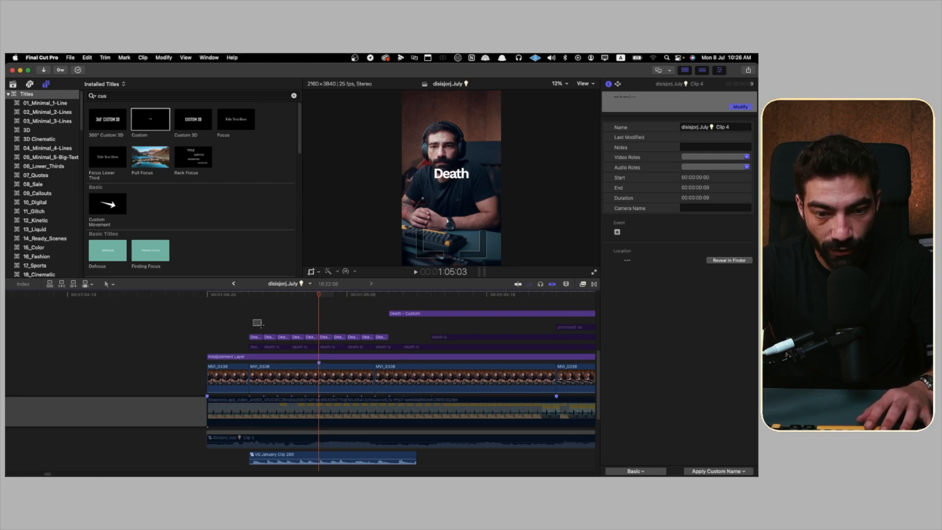
# Step: Set the blend mode of the ten one-frame Death pieces to Difference and play back the flicker sequence
pyautogui.moveTo(254, 320); pyautogui.dragTo(379, 340)
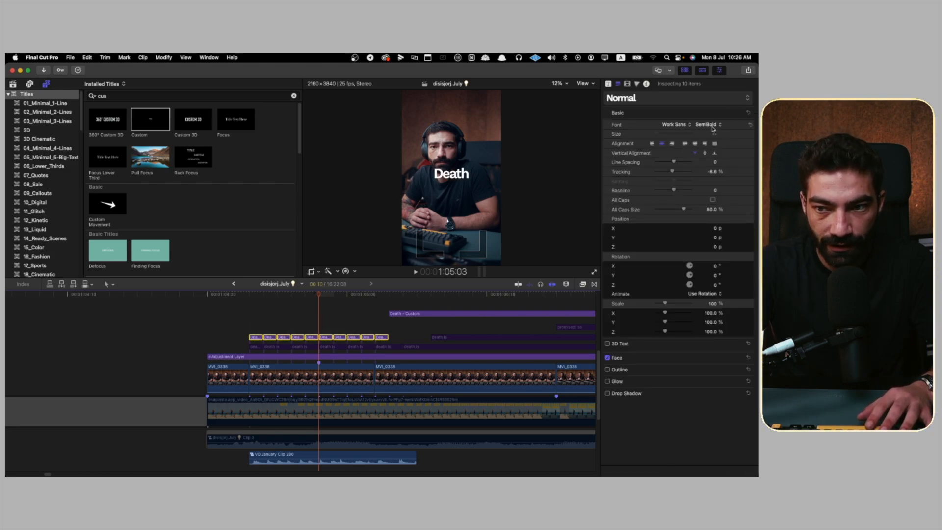
pyautogui.click(627, 85)
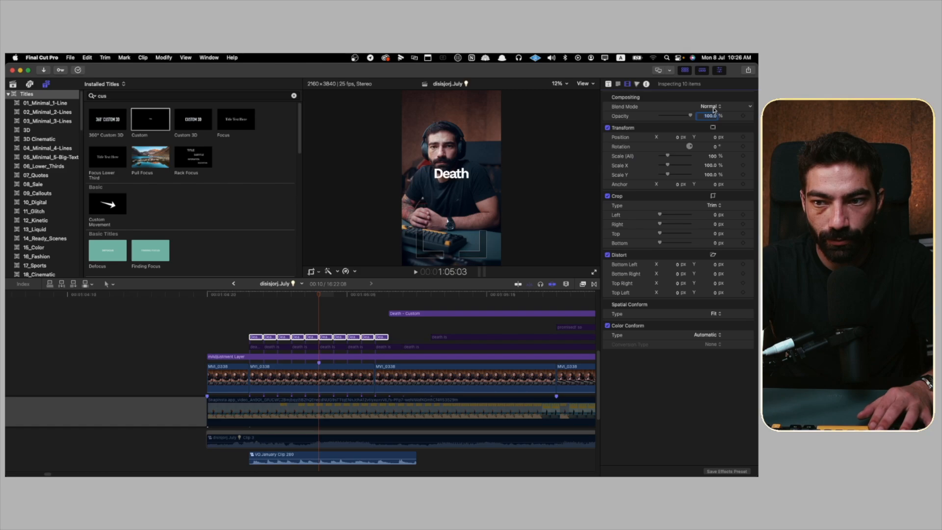
pyautogui.click(712, 107)
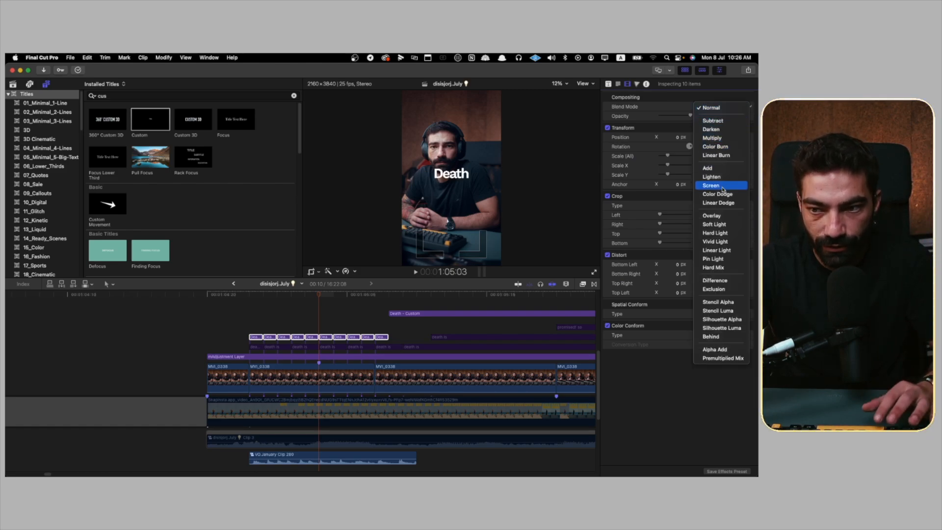
pyautogui.click(717, 283)
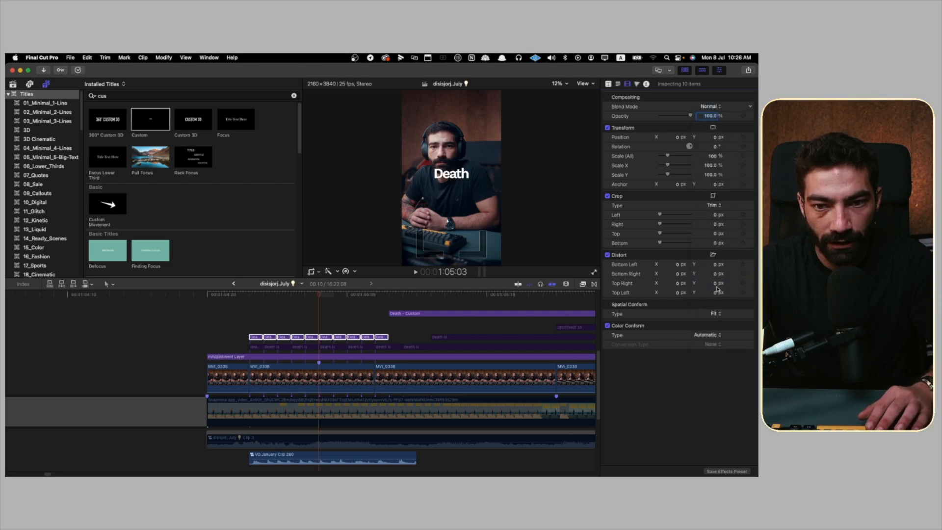
pyautogui.click(229, 324)
pyautogui.press('space')
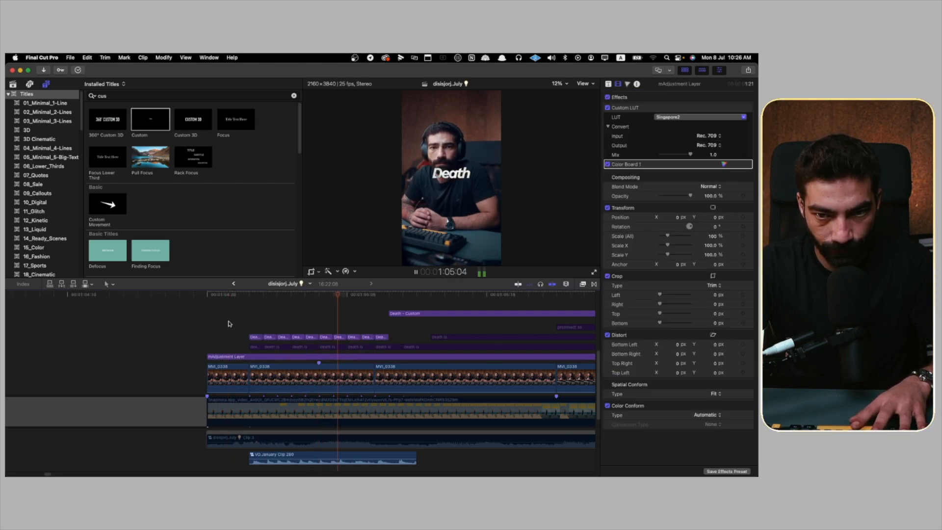
pyautogui.press('space')
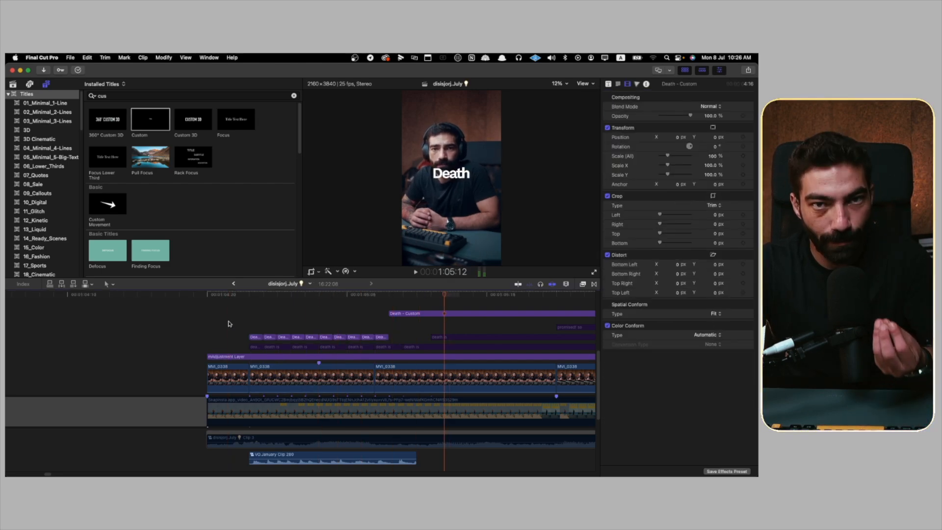
pyautogui.click(229, 324)
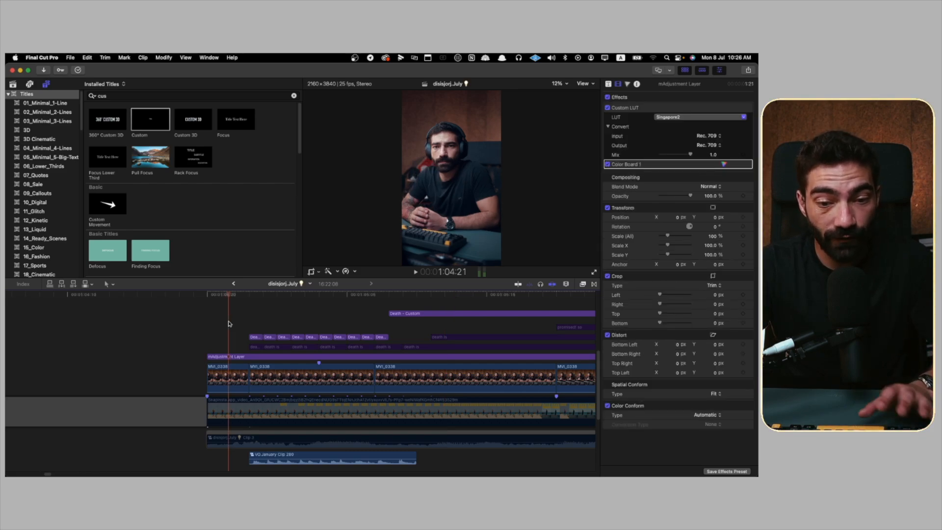
# Step: Duplicate the MVI_0338 clip beneath the Death pieces and stack the copy directly above the original, starting at the first piece
pyautogui.hscroll(3, 229, 324)
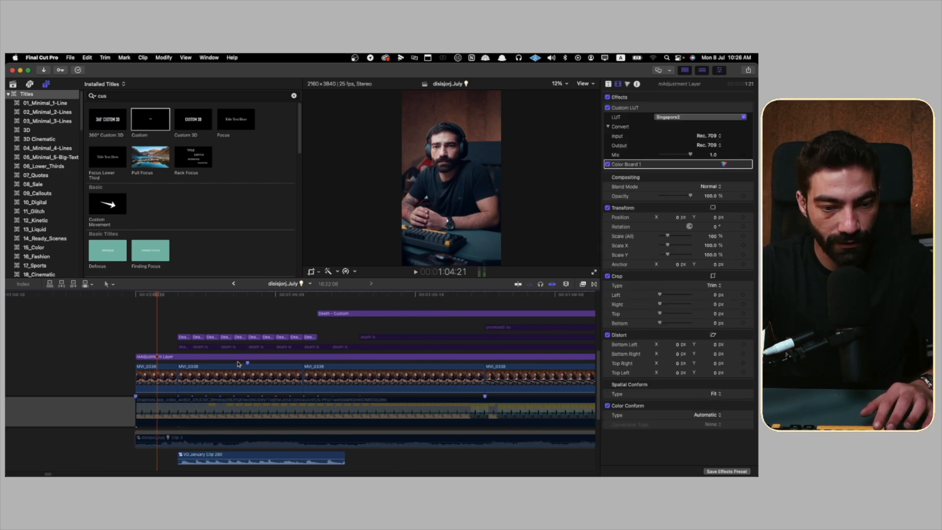
pyautogui.click(242, 377)
pyautogui.click(177, 322)
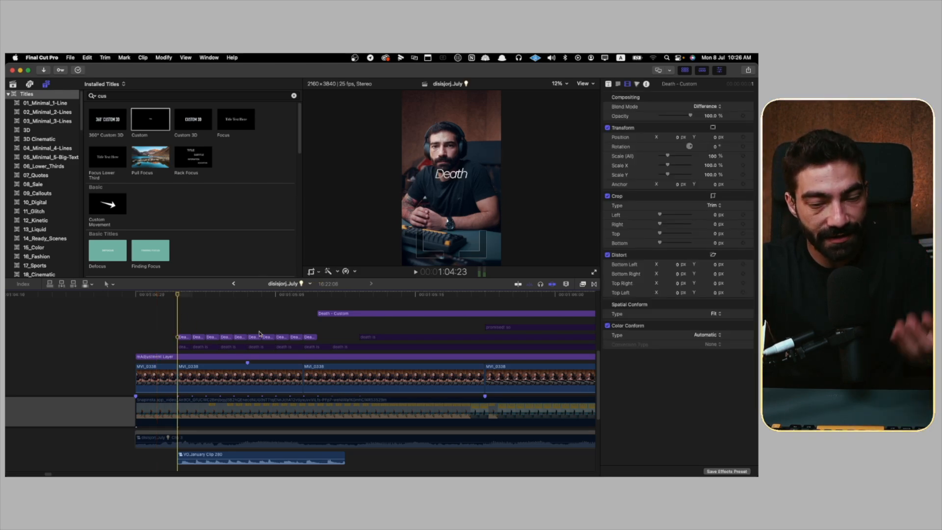
pyautogui.click(234, 376)
pyautogui.moveTo(235, 376); pyautogui.dragTo(237, 351)
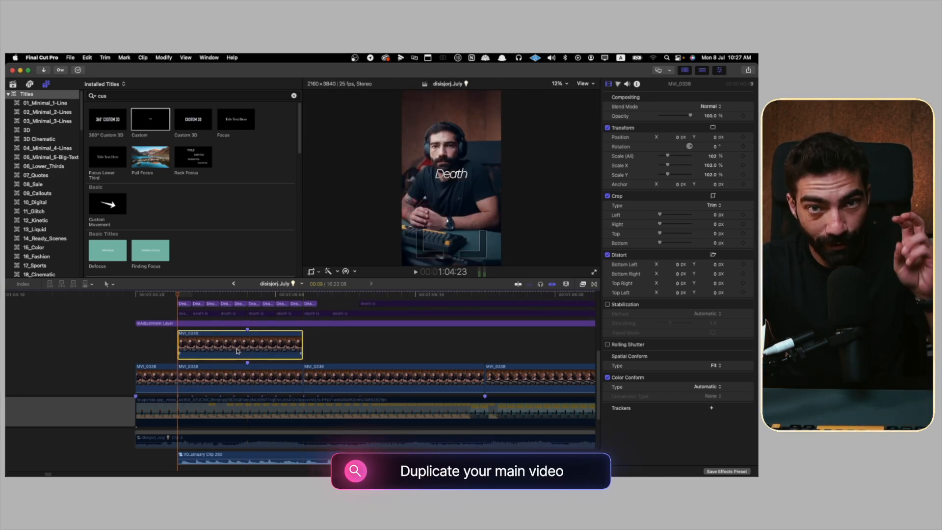
# Step: Apply the mRotoAI effect to the copied MVI_0338 clip and return to the clip's first frame
pyautogui.click(583, 284)
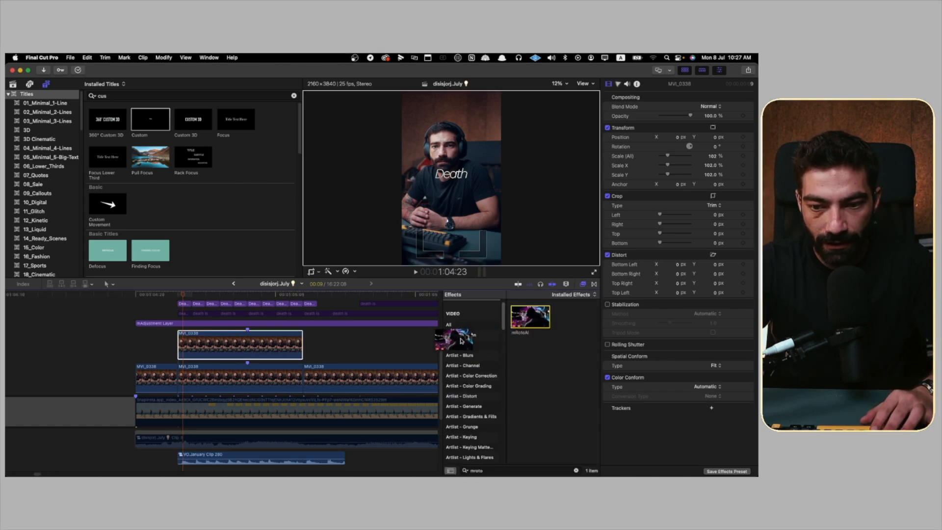
pyautogui.moveTo(530, 317); pyautogui.dragTo(276, 351)
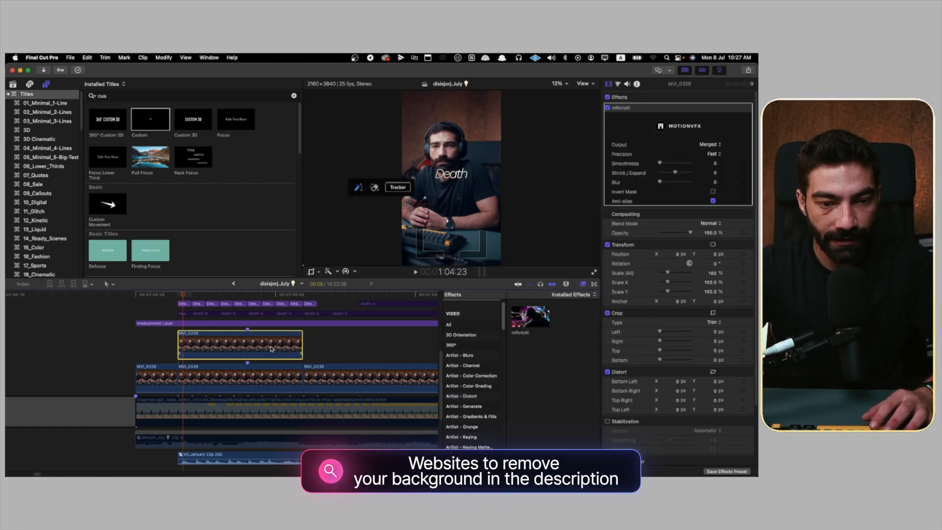
pyautogui.press('Up')
pyautogui.press('Down')
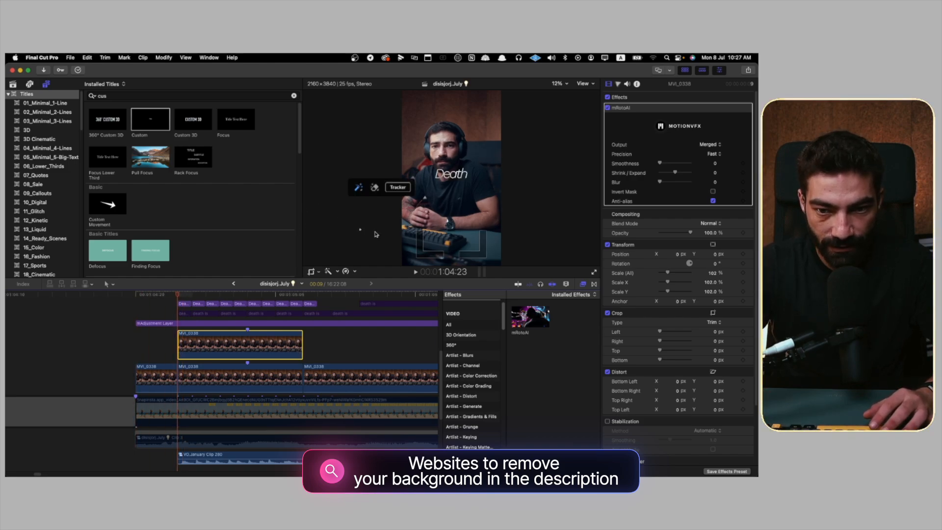
# Step: Mask the man in the copied clip with mRotoAI and open the tracking controls for the mask
pyautogui.moveTo(456, 225)
pyautogui.mouseDown()
pyautogui.moveTo(487, 213)
pyautogui.moveTo(486, 204)
pyautogui.mouseUp()
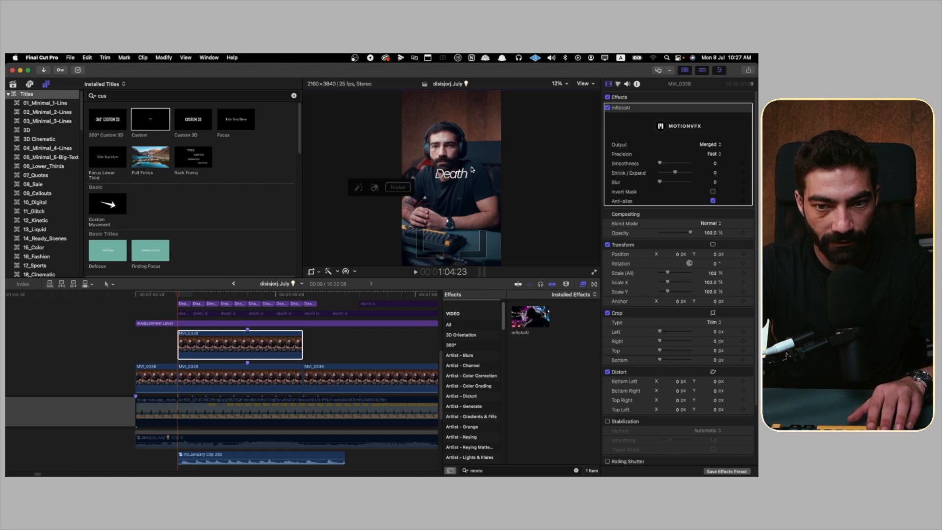
pyautogui.press('super+z')
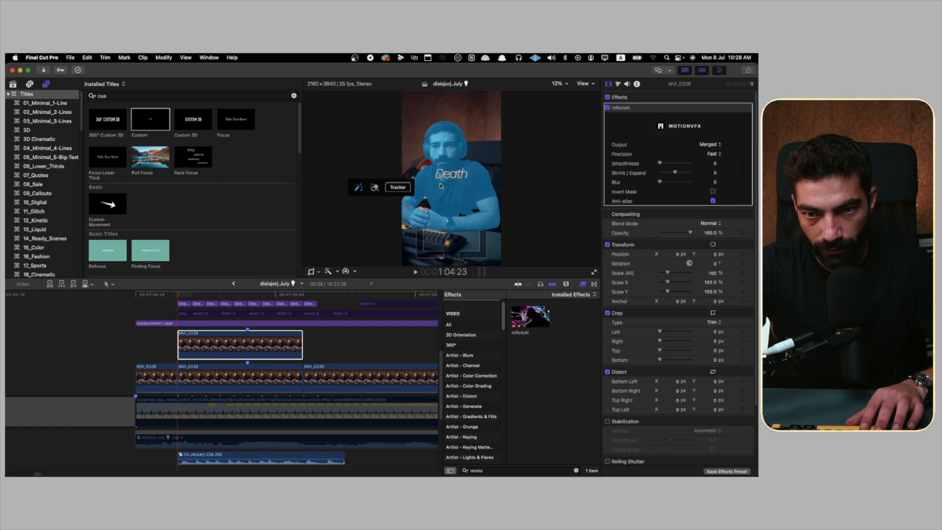
pyautogui.click(400, 189)
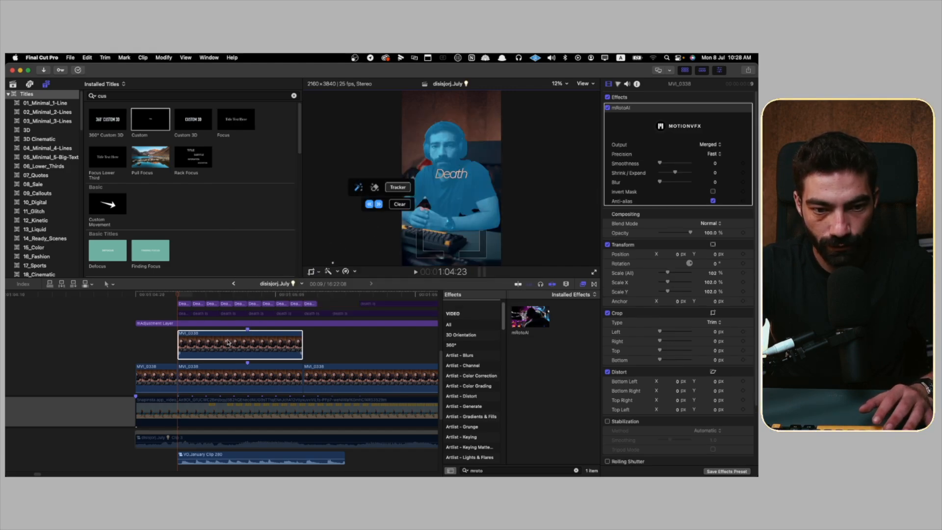
# Step: Move the first nine one-frame Death pieces between the original footage and its masked copy
pyautogui.scroll(2, 228, 342)
pyautogui.click(219, 323)
pyautogui.moveTo(169, 319); pyautogui.dragTo(296, 328)
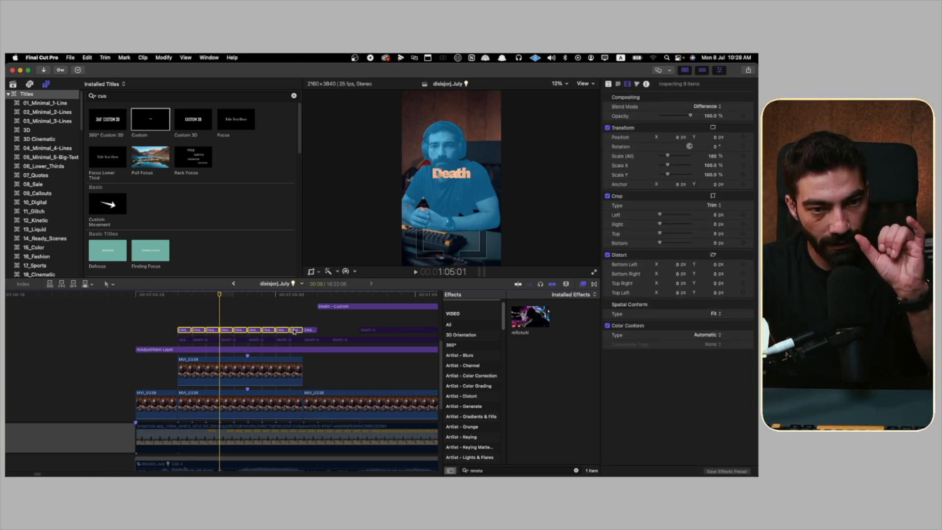
pyautogui.moveTo(294, 332); pyautogui.dragTo(301, 391)
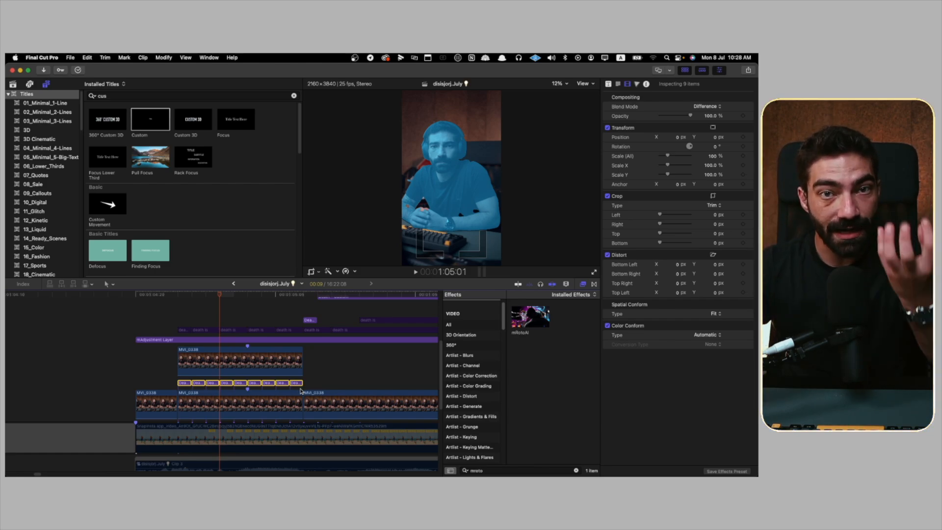
# Step: Set the mRotoAI output of the upper MVI_0338 copy to Masked Video
pyautogui.click(278, 372)
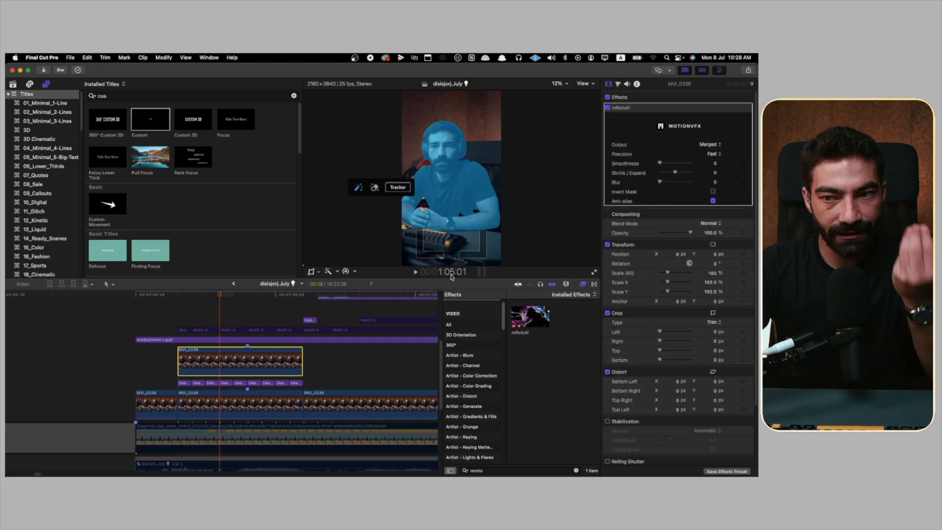
pyautogui.click(709, 144)
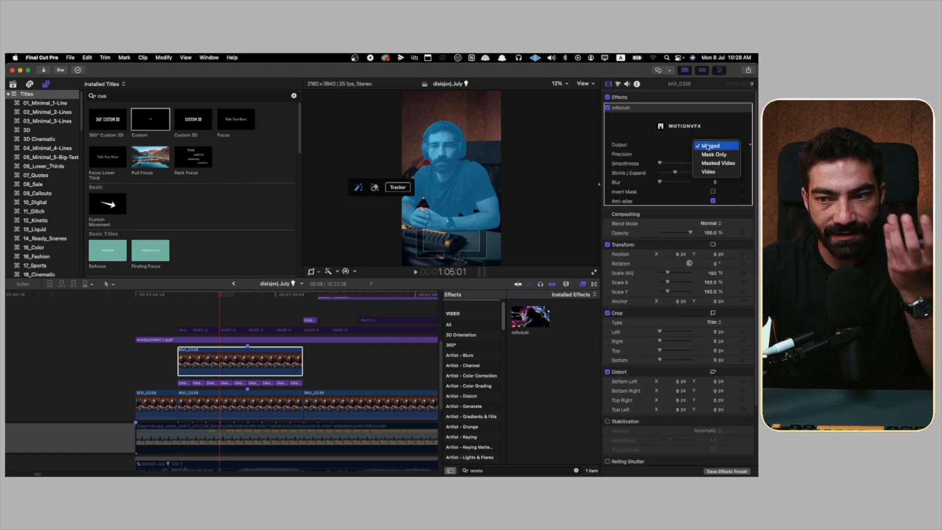
pyautogui.click(717, 163)
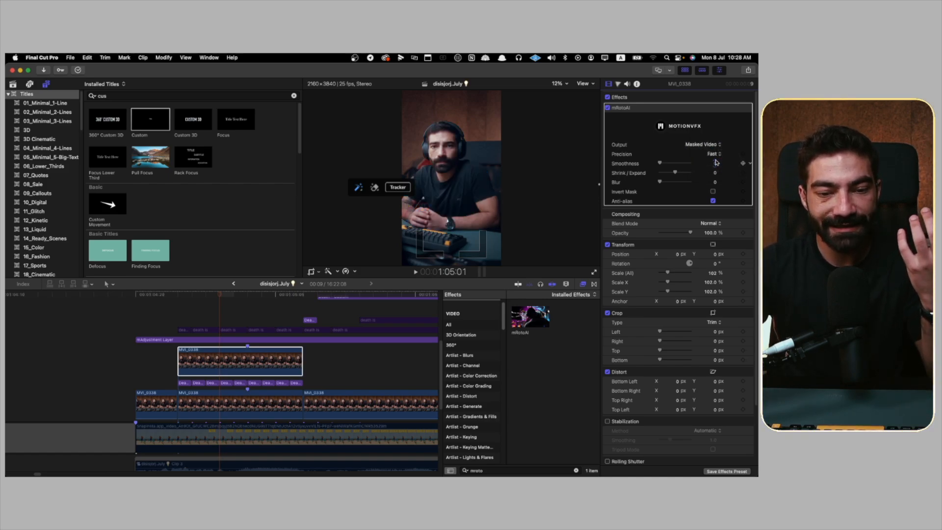
pyautogui.click(250, 394)
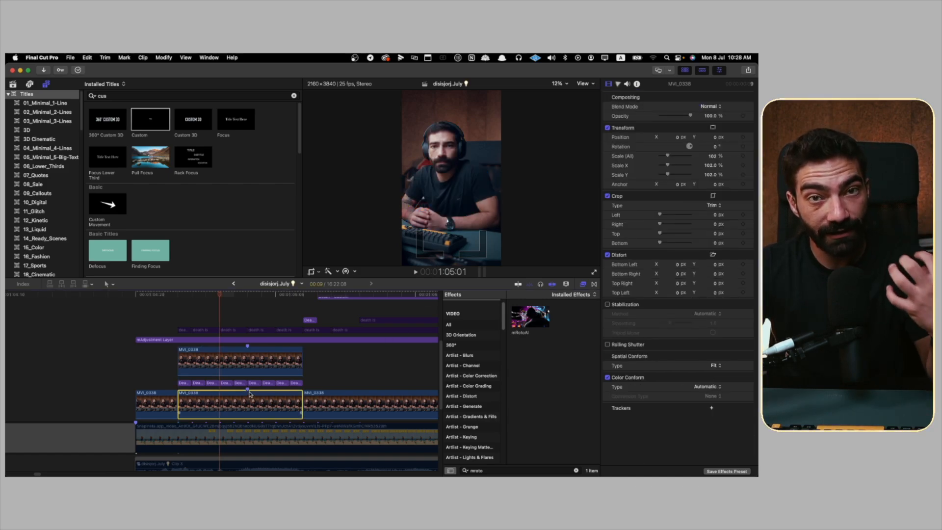
pyautogui.click(254, 367)
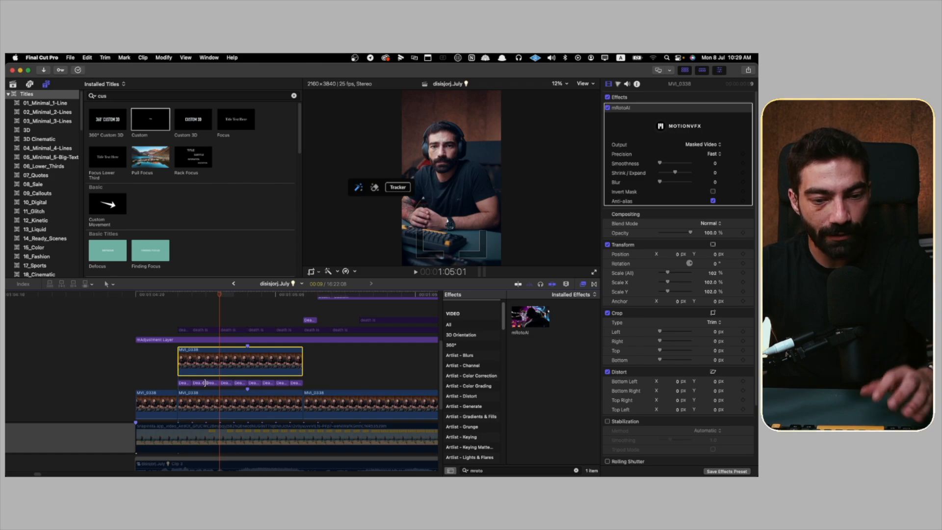
# Step: Set the nine Death pieces to Normal blend mode, Y position 1170.3 px and 132% scale, and play them back
pyautogui.moveTo(160, 381); pyautogui.dragTo(293, 386)
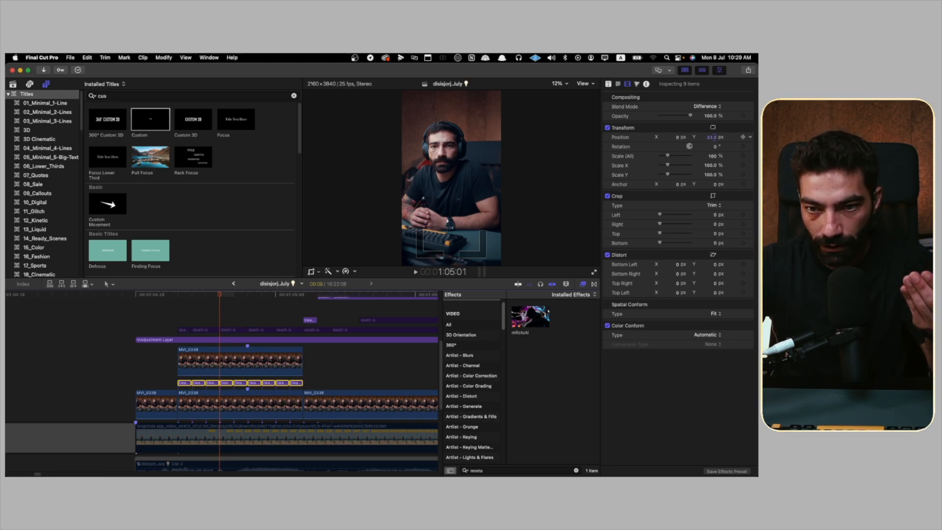
pyautogui.moveTo(715, 137); pyautogui.dragTo(715, 133)
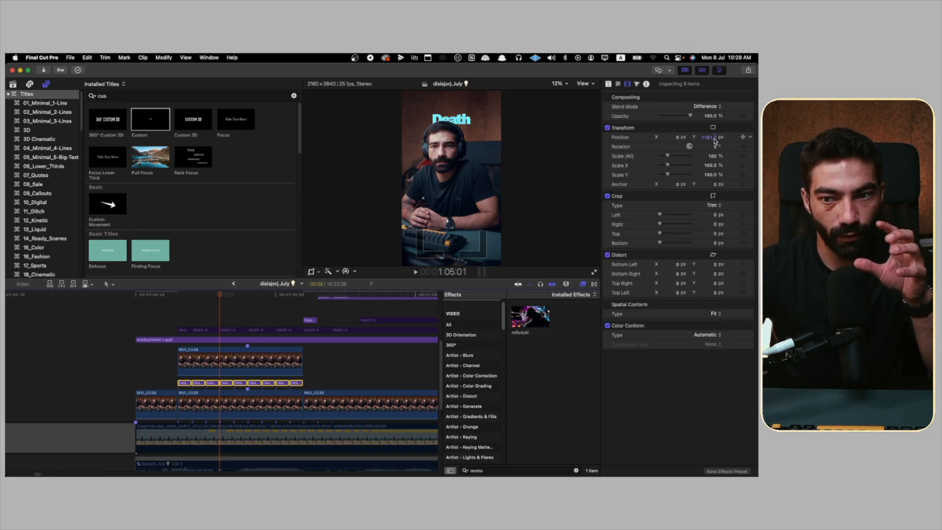
pyautogui.click(713, 107)
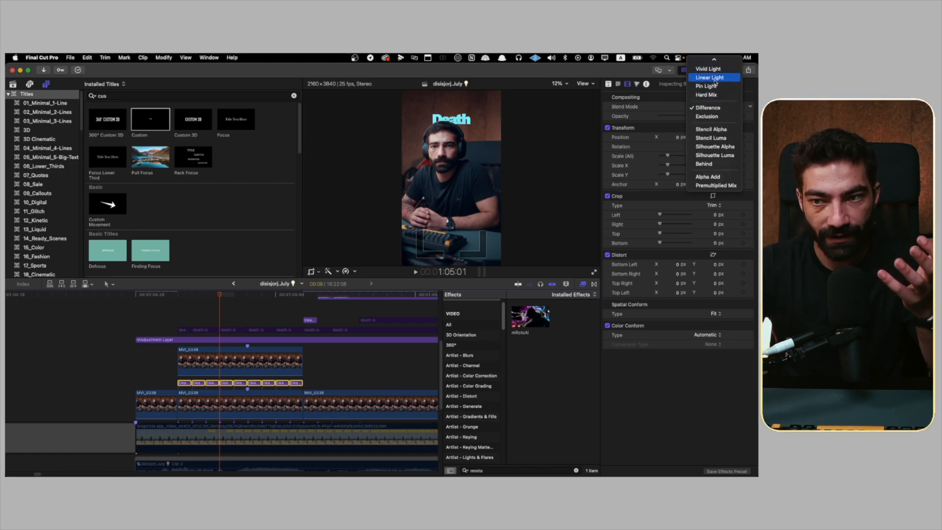
pyautogui.click(705, 63)
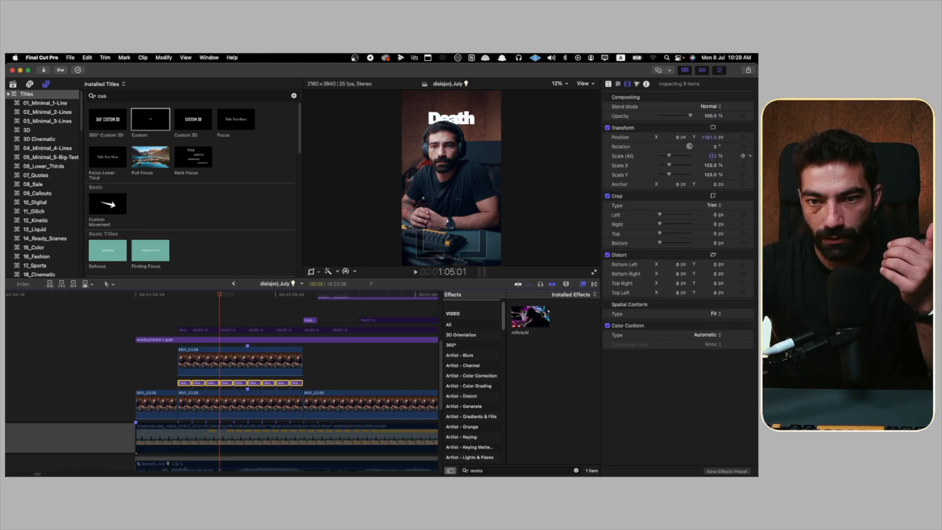
pyautogui.moveTo(712, 155); pyautogui.dragTo(709, 145)
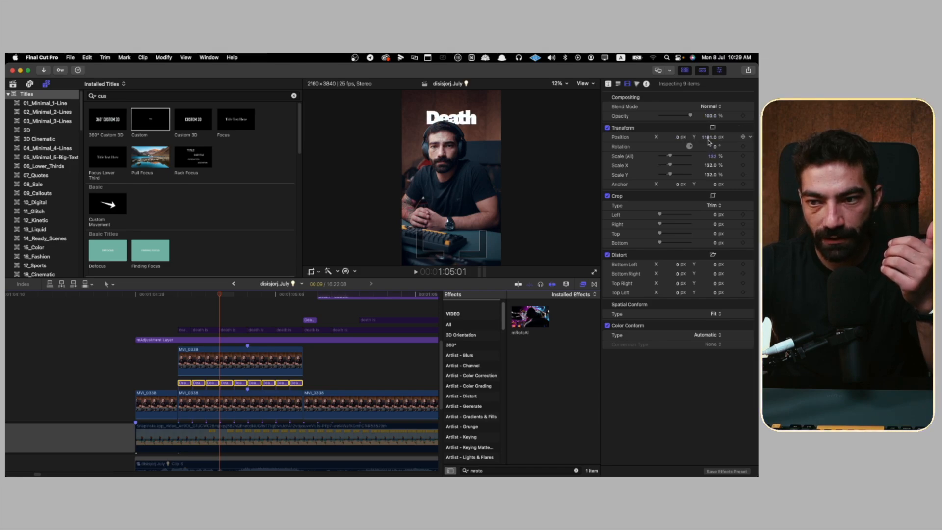
pyautogui.click(178, 313)
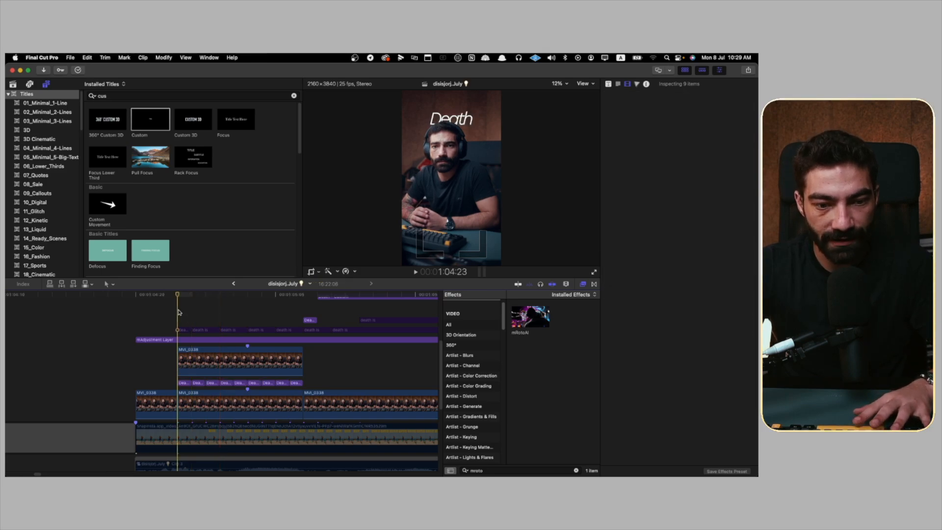
pyautogui.press('space')
pyautogui.press('space')
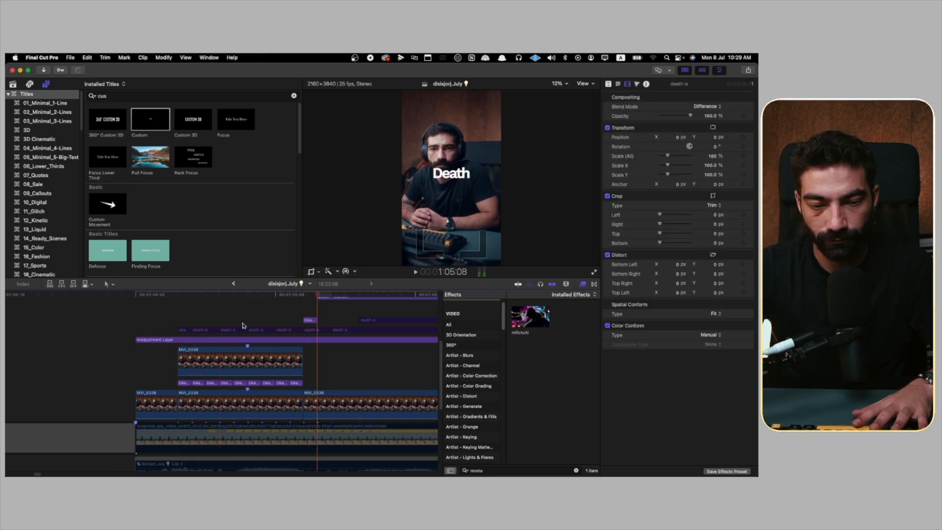
# Step: Disable the leftover one-frame Death piece and the long Death title above the footage, and replay the sequence
pyautogui.press('q')
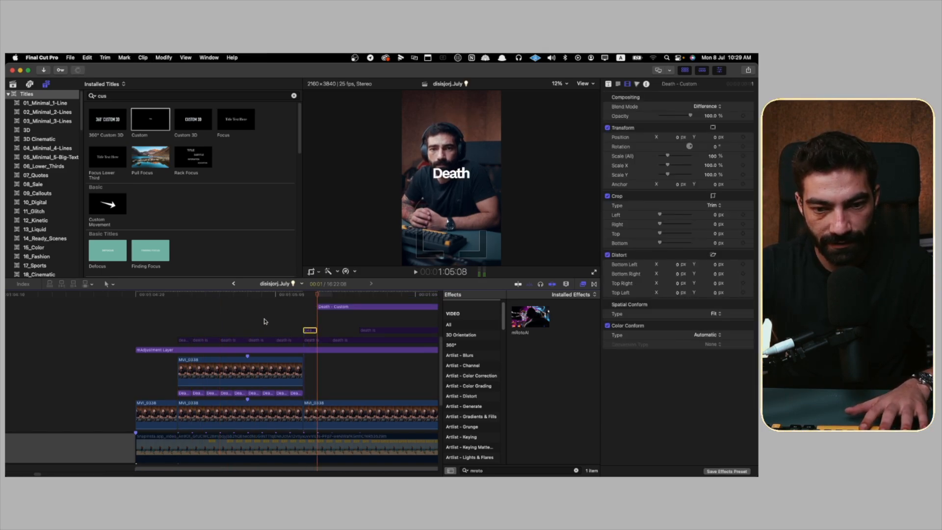
pyautogui.moveTo(266, 322); pyautogui.dragTo(328, 307)
pyautogui.press('v')
pyautogui.click(150, 327)
pyautogui.press('space')
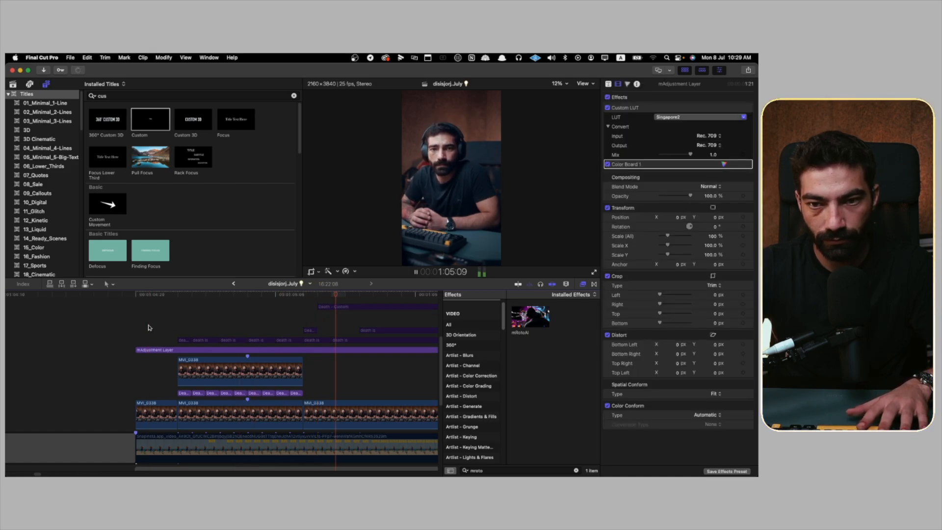
pyautogui.press('space')
pyautogui.click(149, 328)
pyautogui.press('space')
pyautogui.press('space')
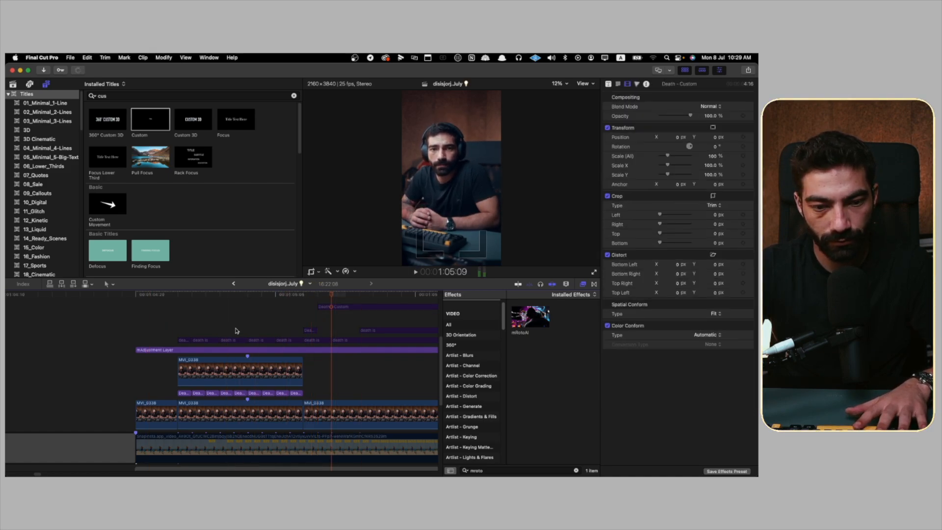
# Step: Enlarge the nine one-frame Death pieces below the masked footage copy to 190% scale and replay the sequence
pyautogui.moveTo(309, 394); pyautogui.dragTo(182, 396)
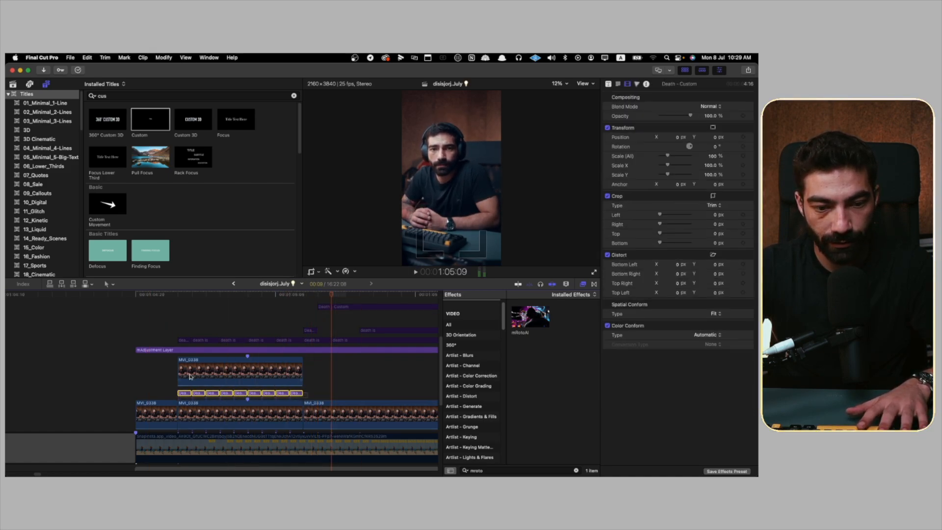
pyautogui.click(236, 313)
pyautogui.moveTo(318, 396)
pyautogui.mouseDown()
pyautogui.moveTo(174, 400)
pyautogui.moveTo(335, 395)
pyautogui.mouseUp()
pyautogui.click(172, 396)
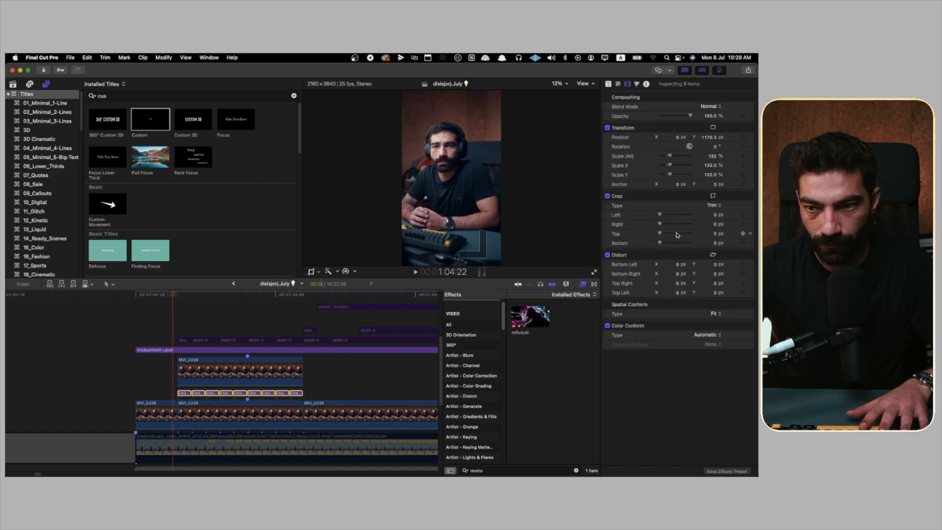
pyautogui.moveTo(712, 158); pyautogui.dragTo(712, 153)
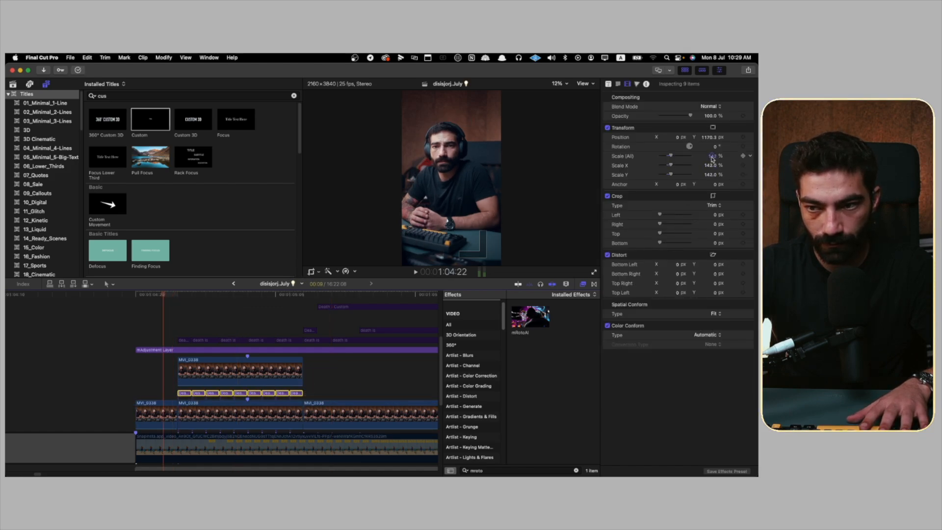
pyautogui.click(240, 293)
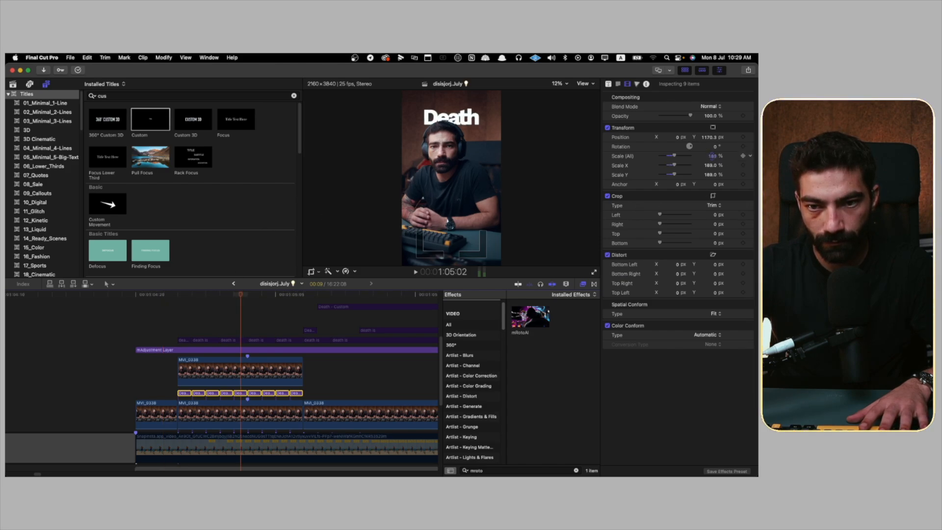
pyautogui.click(233, 294)
pyautogui.click(156, 305)
pyautogui.press('space')
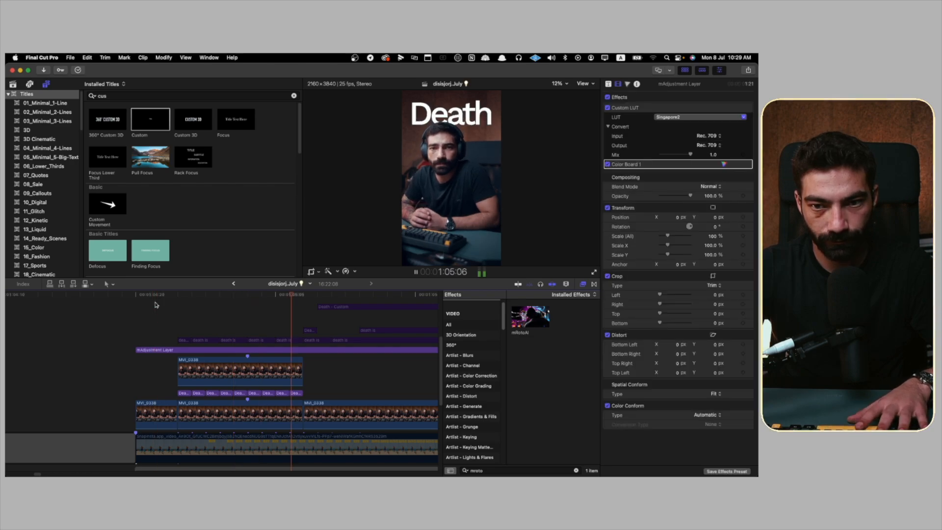
pyautogui.press('space')
pyautogui.press('space')
pyautogui.press('space')
pyautogui.press('space')
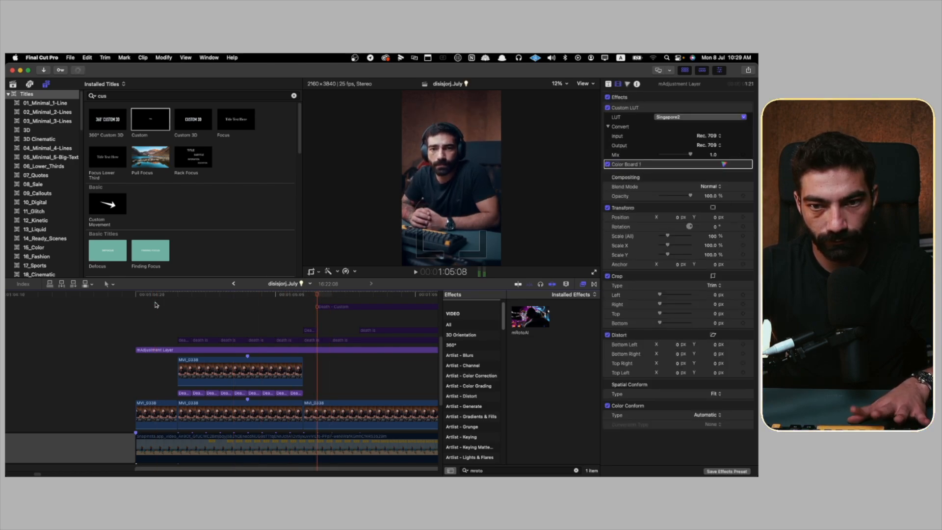
# Step: Adjust the Y position of the nine enlarged Death pieces together and replay the flickering title from before its start
pyautogui.moveTo(318, 392); pyautogui.dragTo(177, 400)
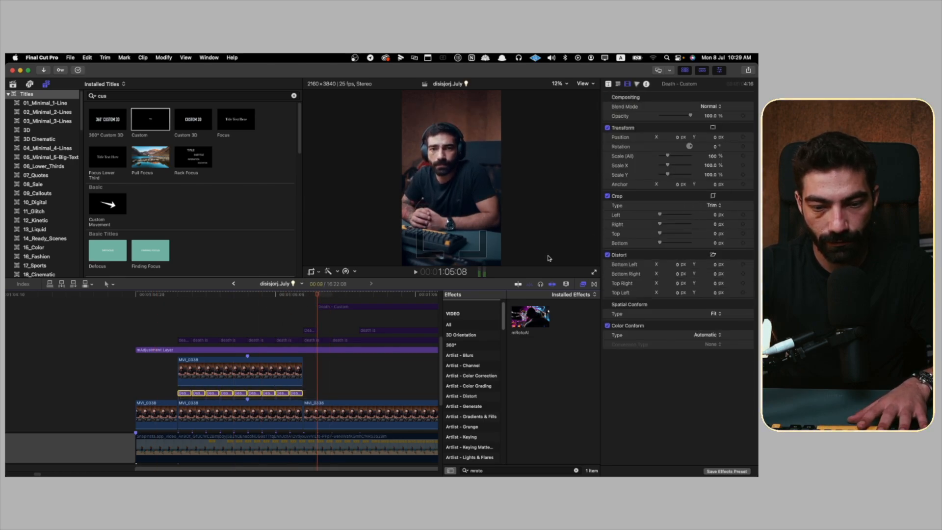
pyautogui.click(248, 294)
pyautogui.moveTo(710, 137); pyautogui.dragTo(710, 149)
pyautogui.click(141, 321)
pyautogui.press('space')
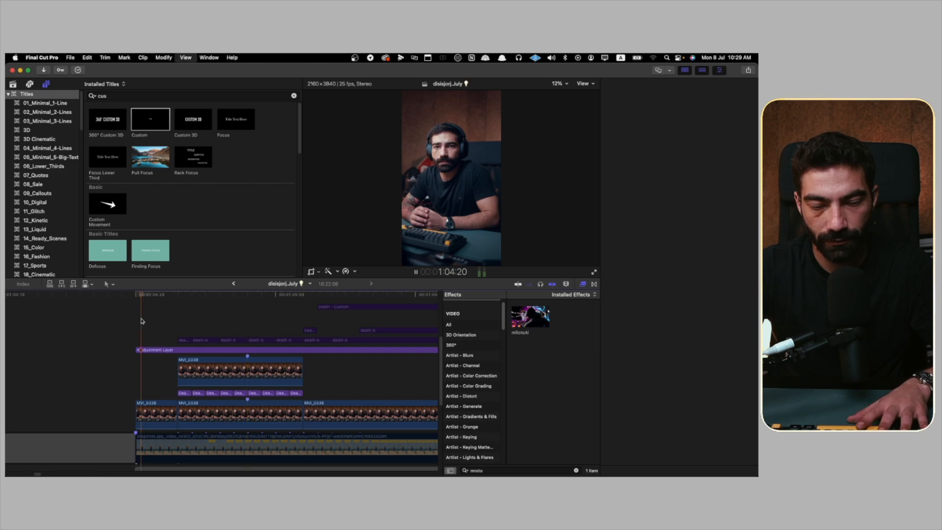
pyautogui.press('space')
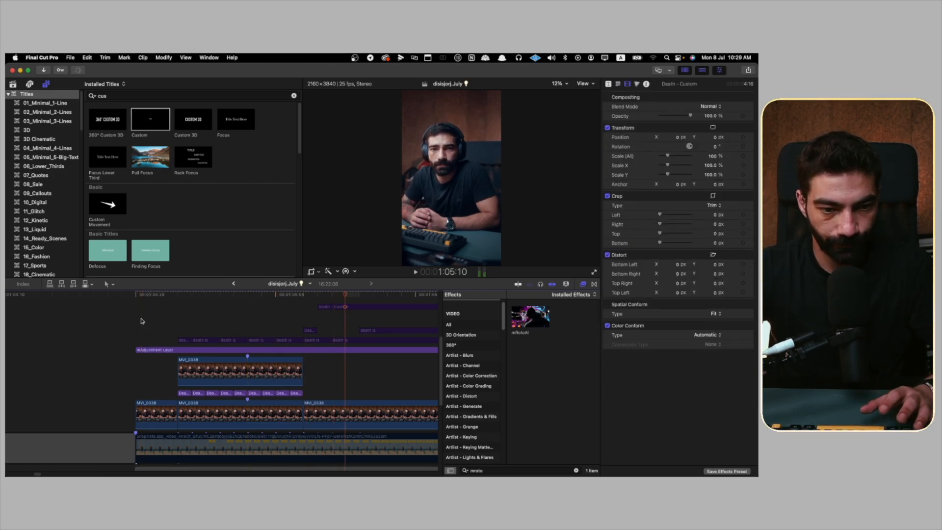